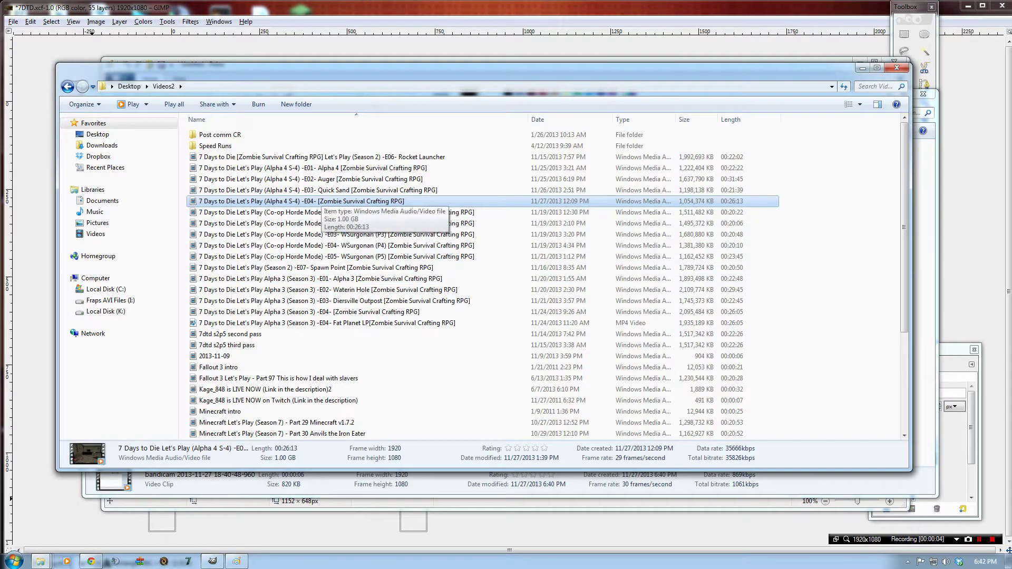
Open the Alpha 4 S-4 E04 video, and insert "Home Invasion" after "-E04-" in its file name
{"action": "key", "text": "Return"}
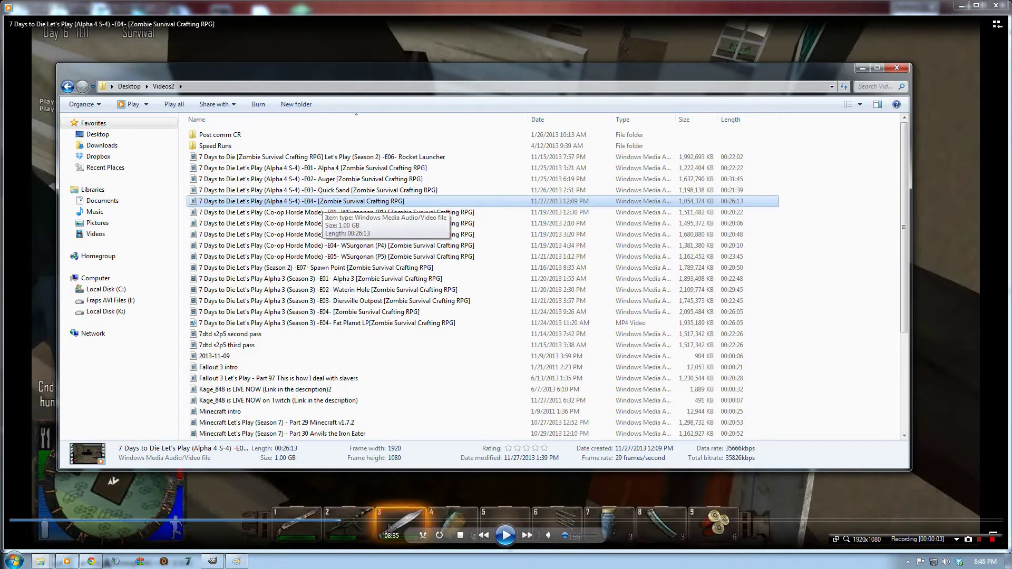
{"action": "key", "text": "F2"}
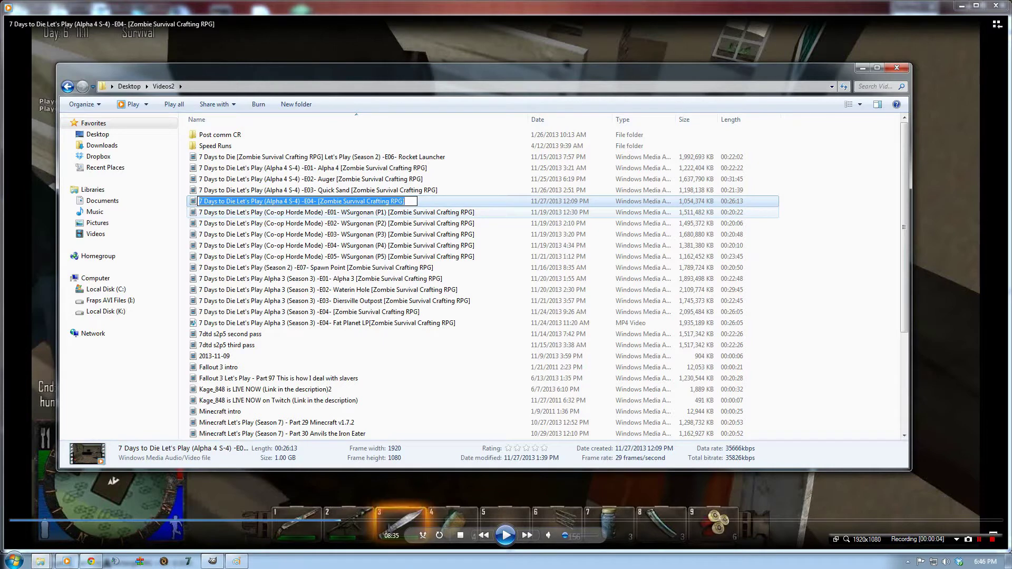
{"action": "key", "text": "Escape"}
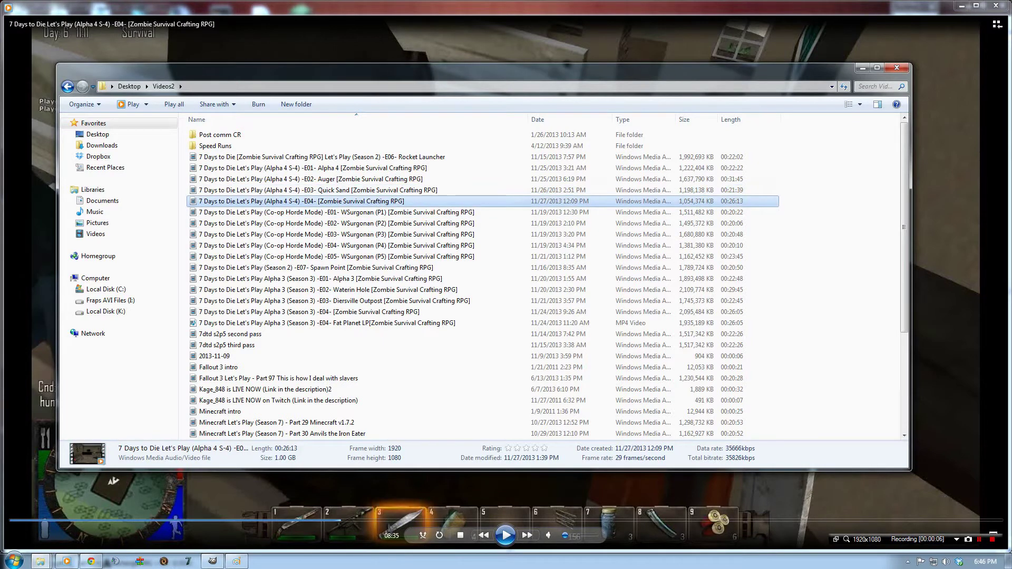
{"action": "key", "text": "F2"}
{"action": "left_click", "coordinate": [317, 201]}
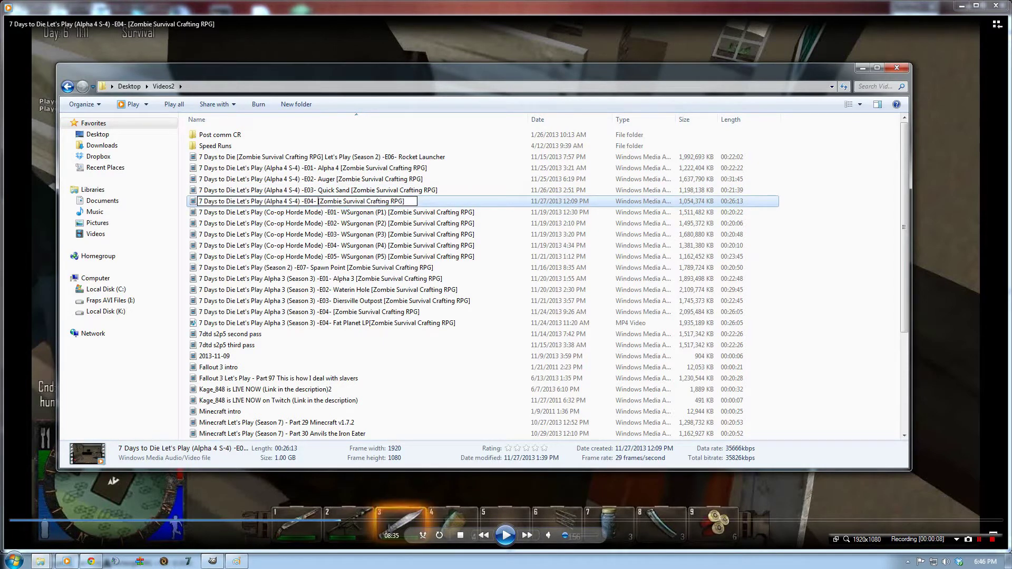
{"action": "type", "text": "Home In"}
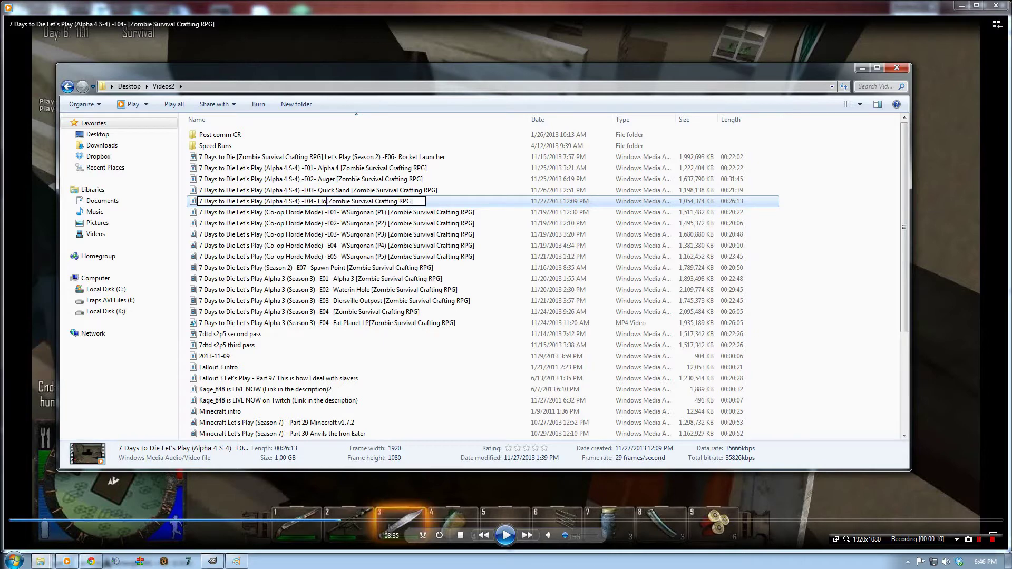
{"action": "type", "text": "vasion"}
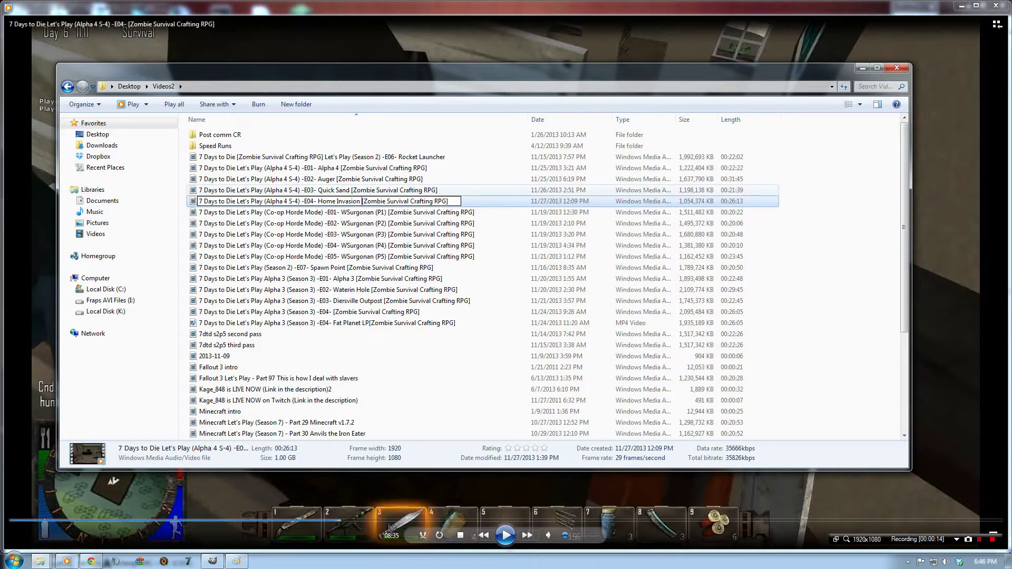
{"action": "left_click", "coordinate": [318, 189]}
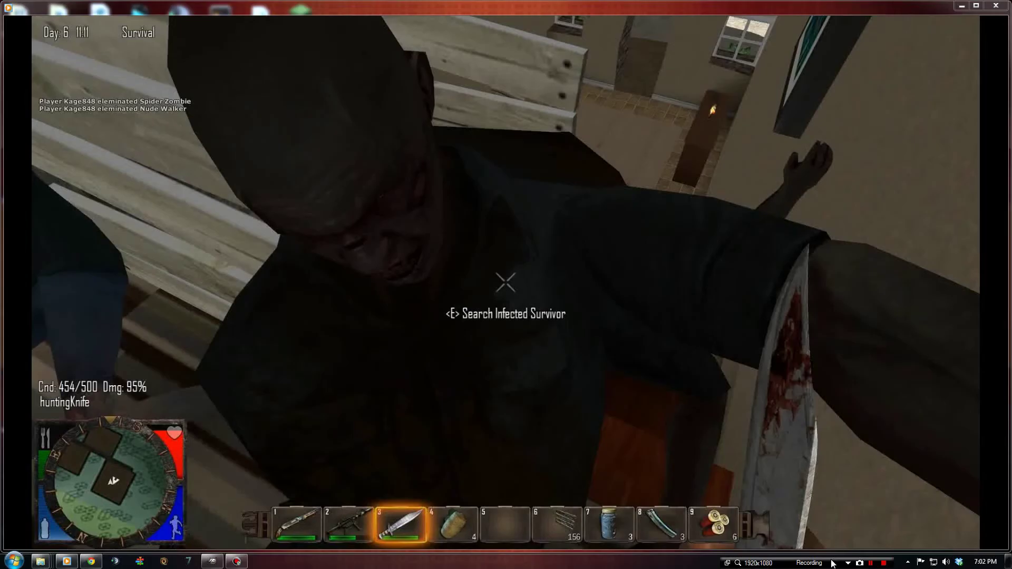
Show the paused video full screen, then switch to Paint and paste the captured frame onto the blank canvas
{"action": "mouse_move", "coordinate": [535, 379]}
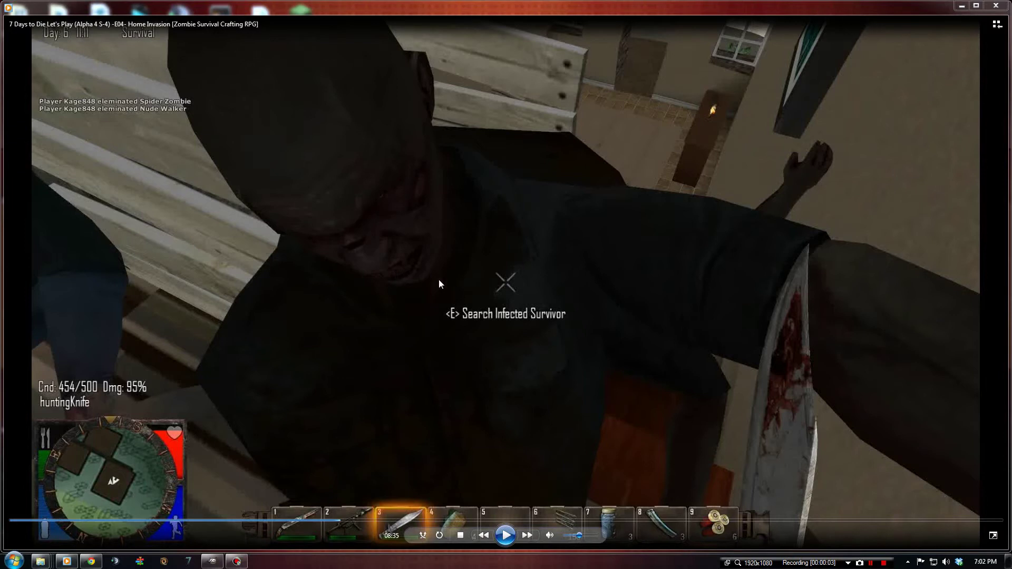
{"action": "left_click", "coordinate": [994, 535]}
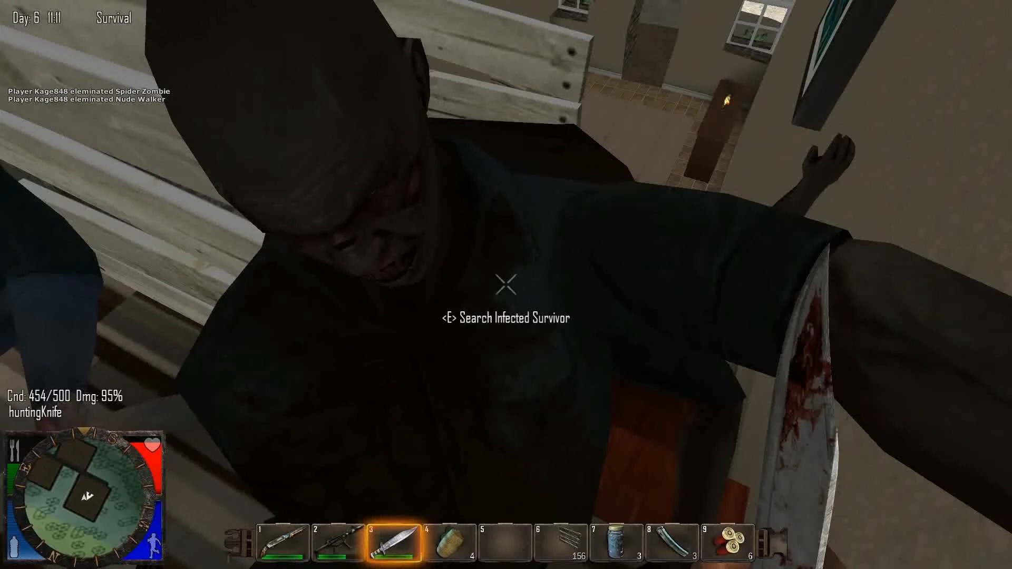
{"action": "key", "text": "alt+Tab"}
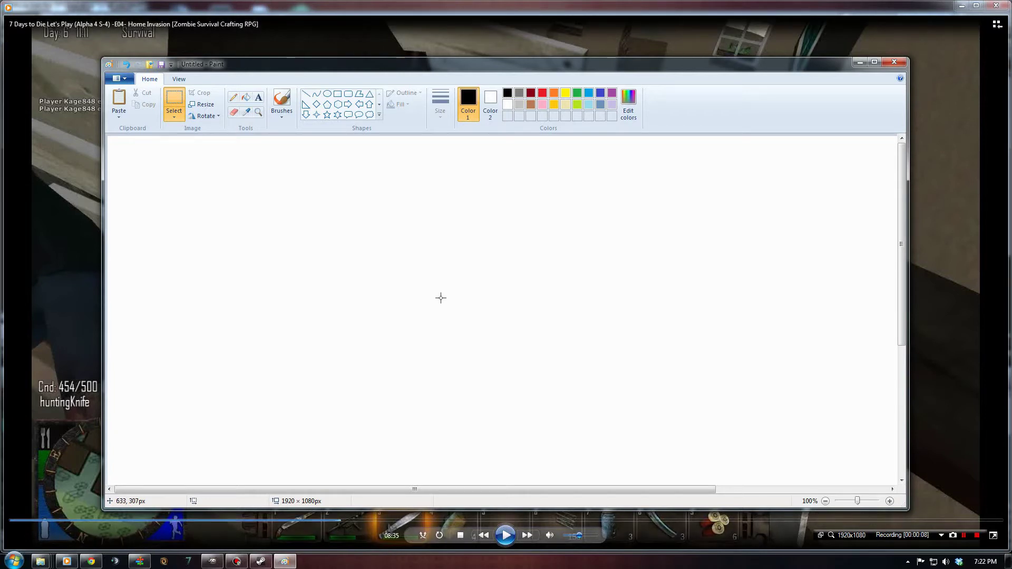
{"action": "key", "text": "ctrl+v"}
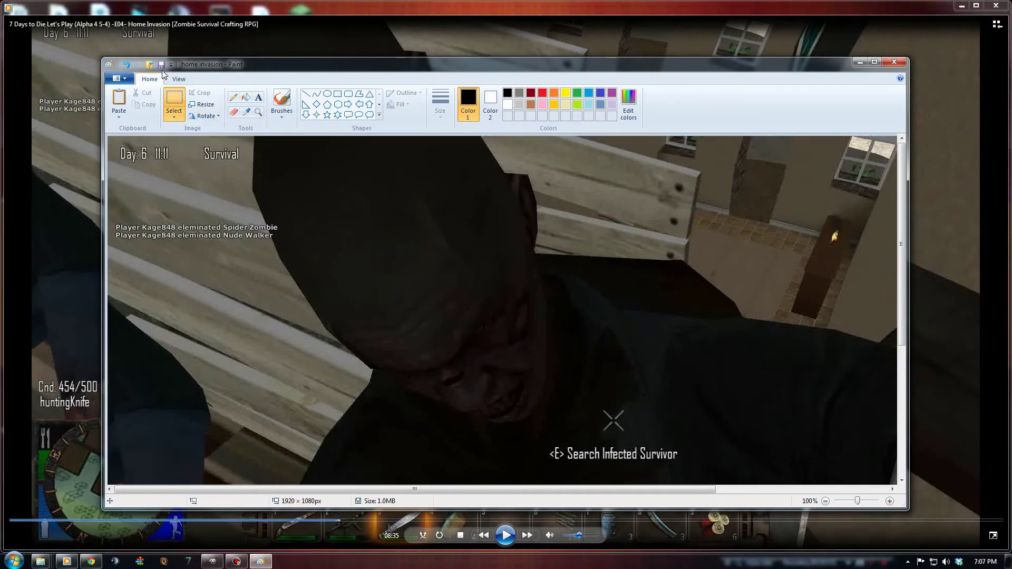
Save the pasted frame as "home invasion.jpeg" in the 7 Days to die folder
{"action": "left_click", "coordinate": [162, 65]}
{"action": "left_click", "coordinate": [316, 379]}
{"action": "type", "text": ".jpeg"}
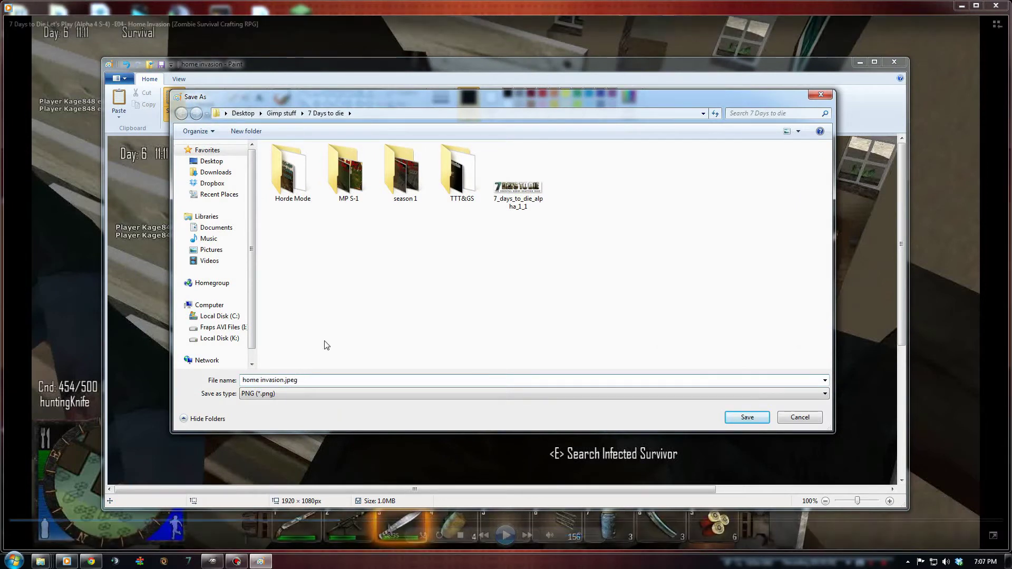
{"action": "left_click", "coordinate": [747, 417]}
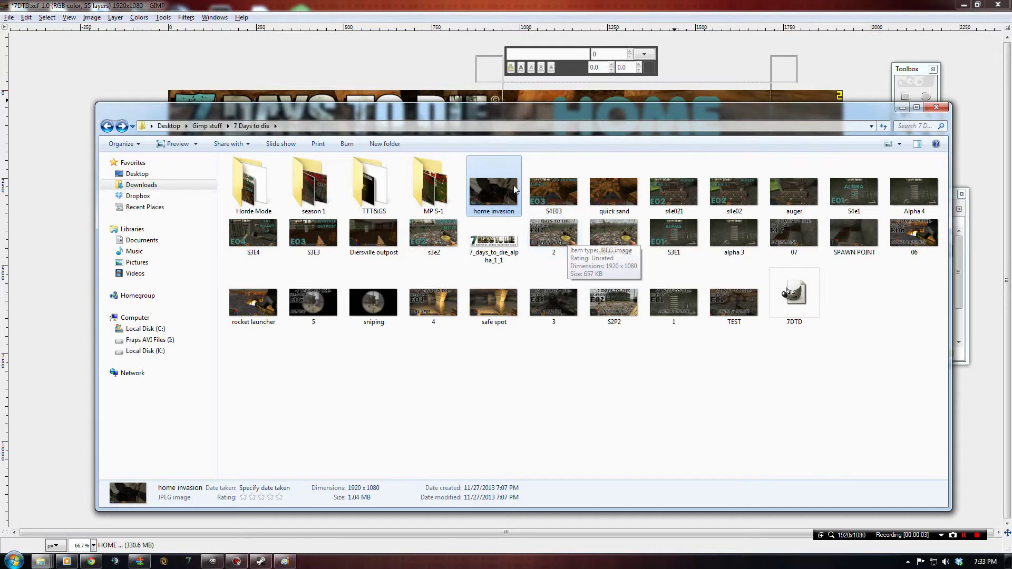
Open the home invasion image from the 7 Days to die folder in GIMP and maximize its window
{"action": "right_click", "coordinate": [500, 190]}
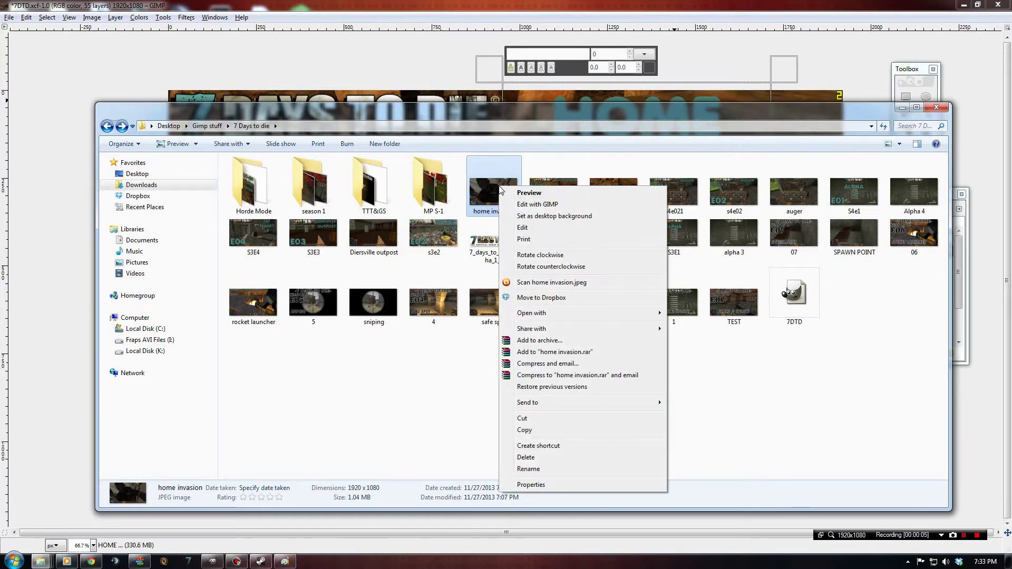
{"action": "left_click", "coordinate": [532, 205]}
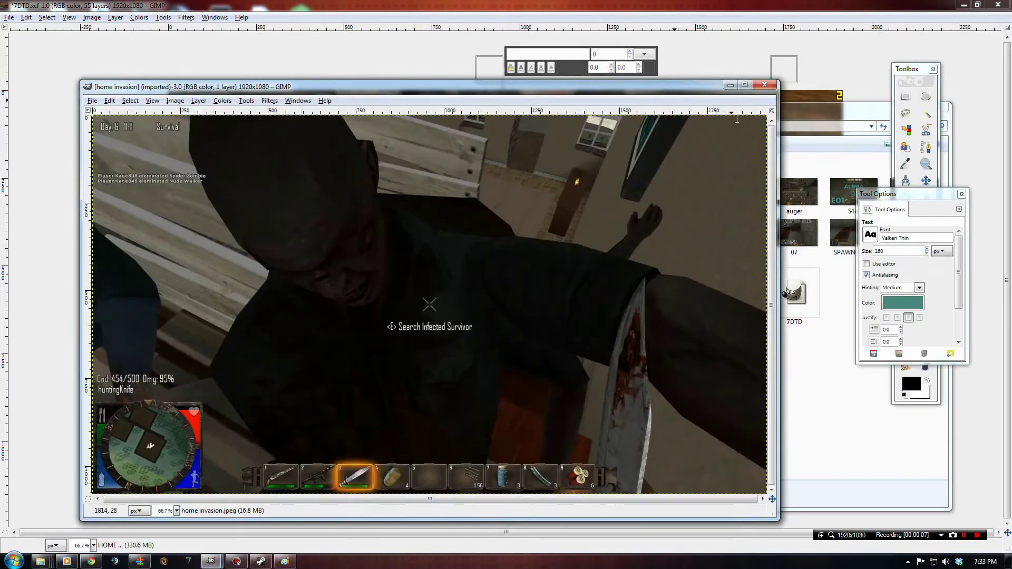
{"action": "left_click", "coordinate": [745, 86]}
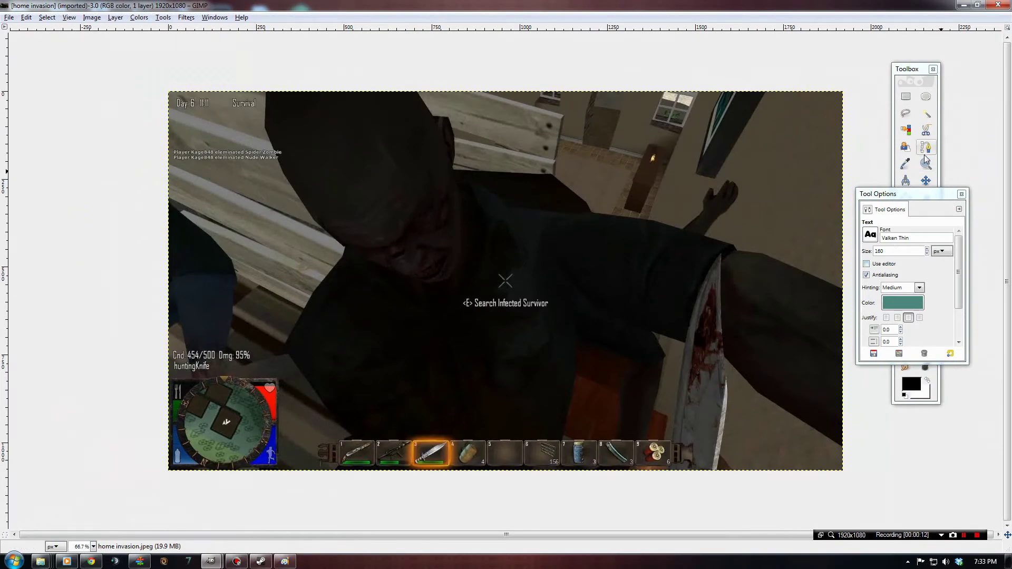
Close and reopen the Toolbox, and place it in the empty area beside the image
{"action": "left_click", "coordinate": [903, 170]}
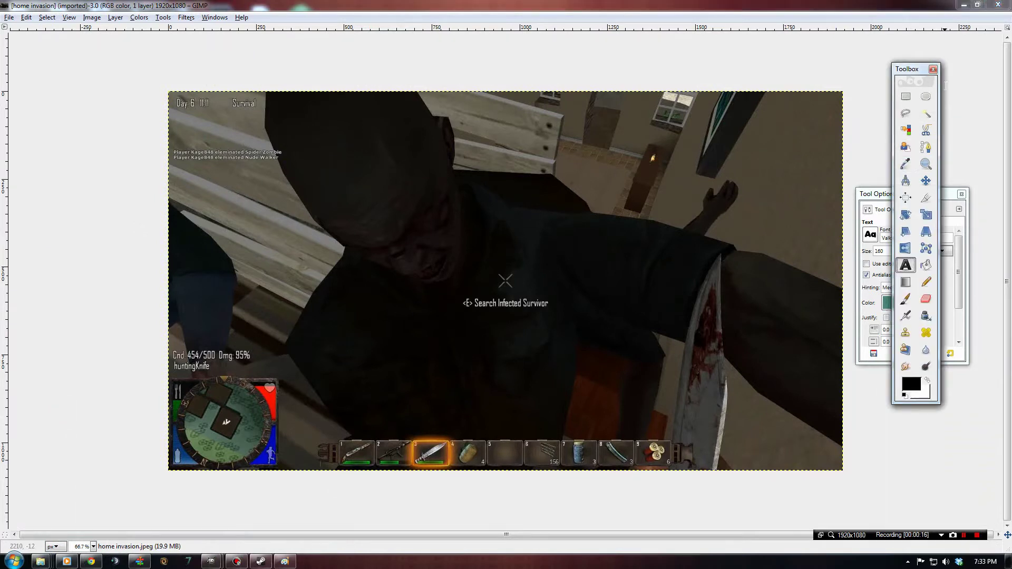
{"action": "left_click", "coordinate": [933, 69]}
{"action": "key", "text": "ctrl+b"}
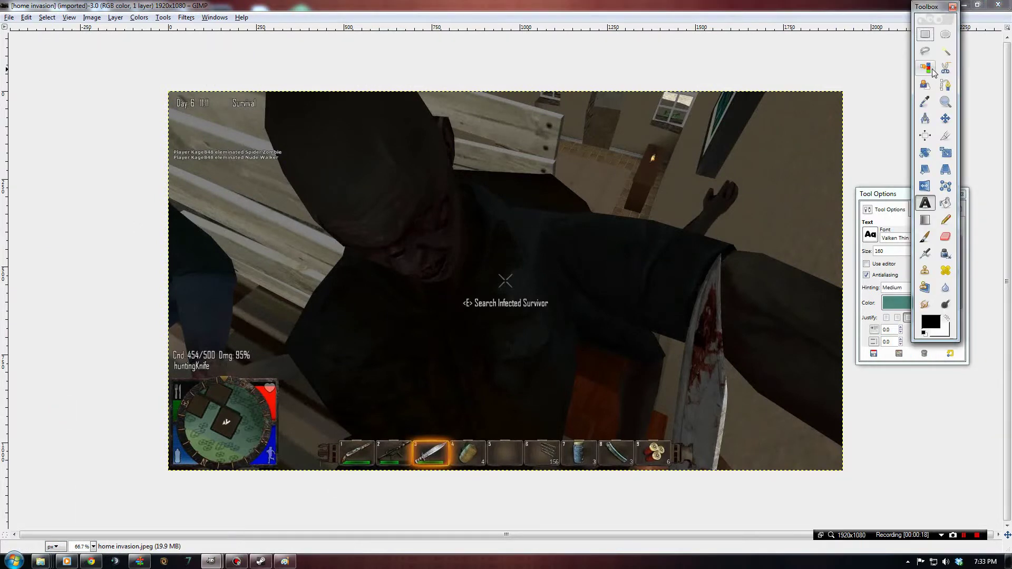
{"action": "left_click_drag", "start_coordinate": [932, 20], "coordinate": [912, 82]}
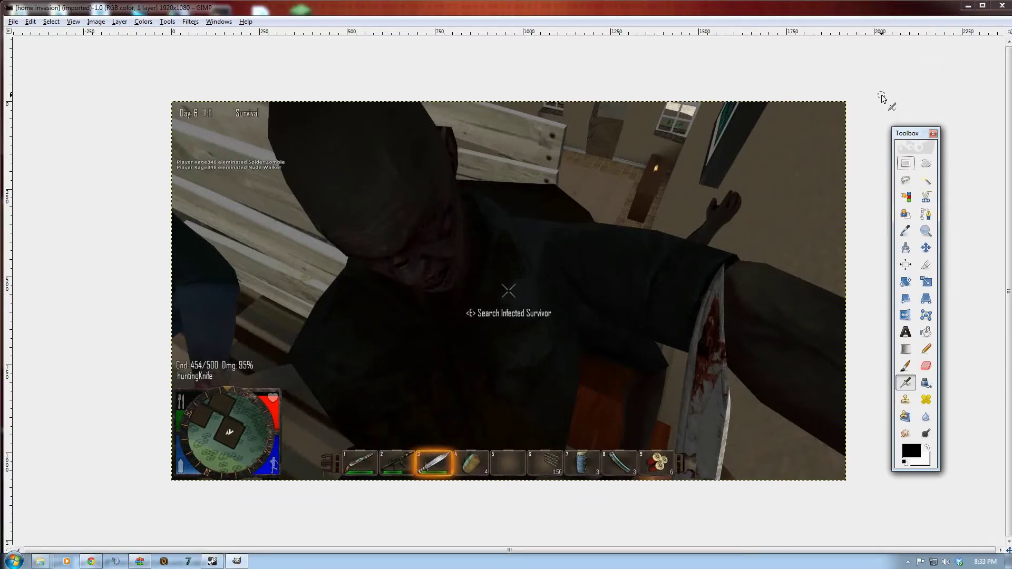
Switch to Chrome and search Google Images for "7 days to die"
{"action": "left_click", "coordinate": [87, 564]}
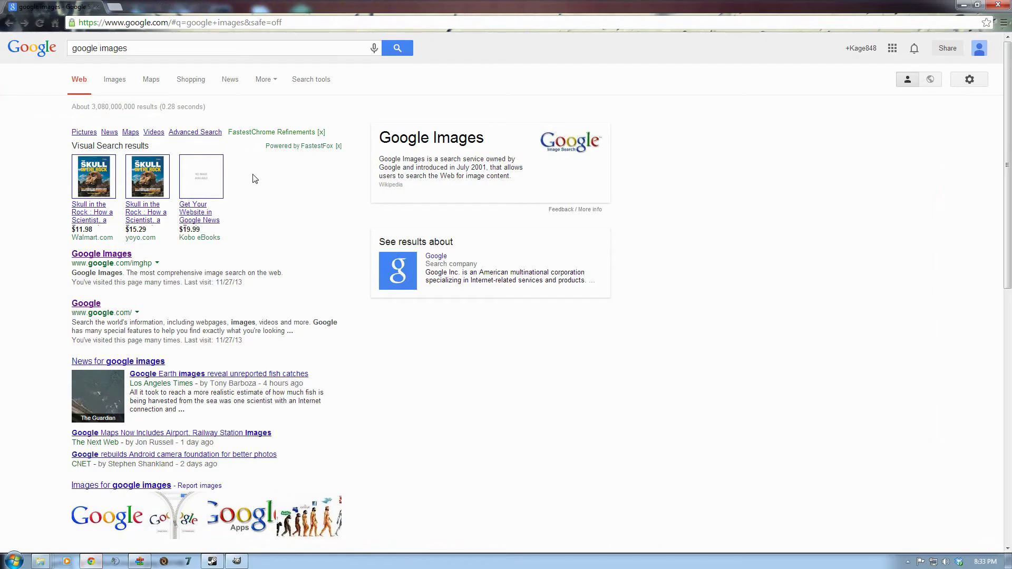
{"action": "left_click", "coordinate": [112, 255]}
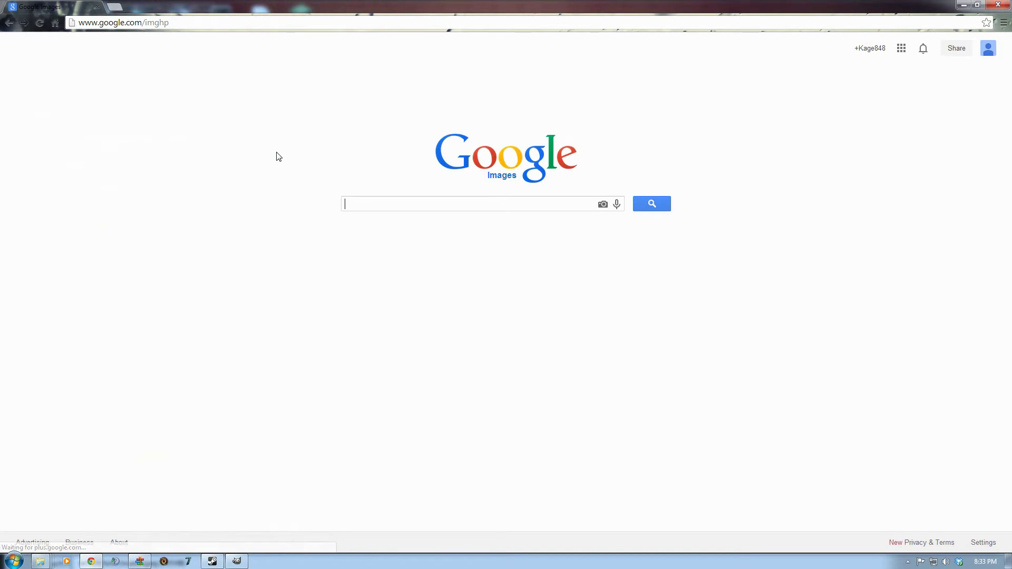
{"action": "type", "text": "7 days to die"}
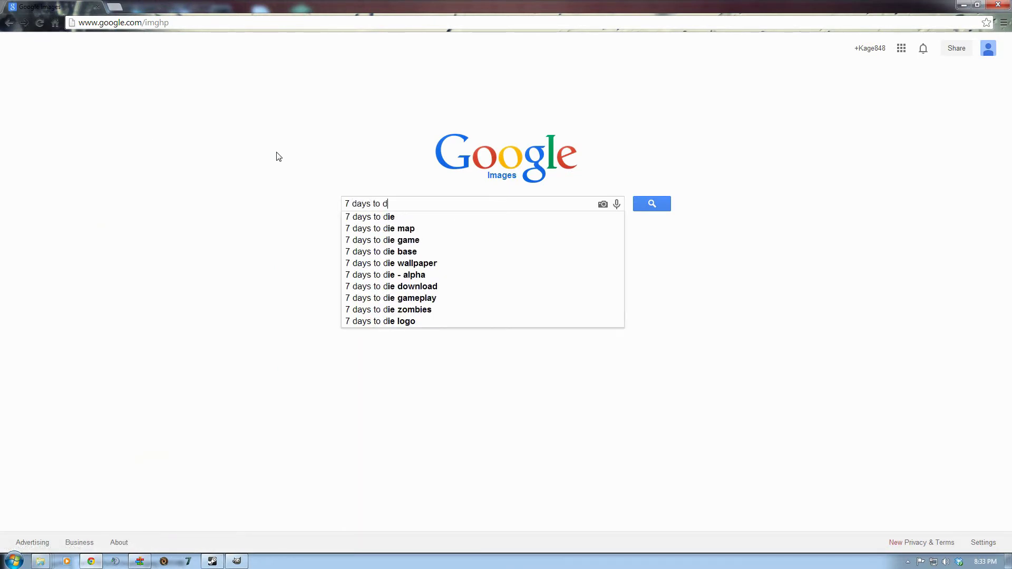
{"action": "key", "text": "Return"}
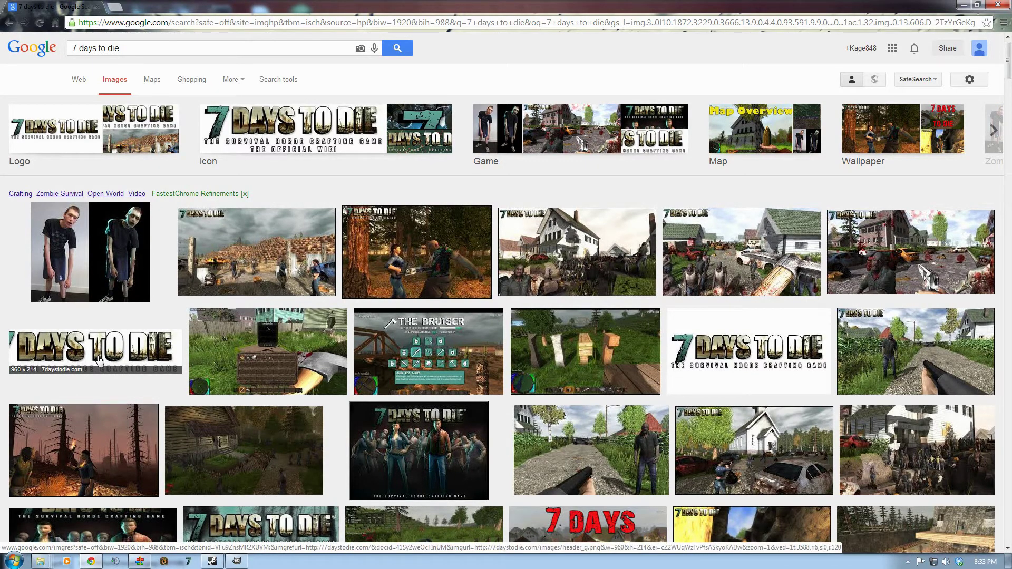
Open the header_g.png logo result, bring up its save dialog, cancel it and return to GIMP
{"action": "left_click", "coordinate": [98, 359]}
{"action": "right_click", "coordinate": [303, 314]}
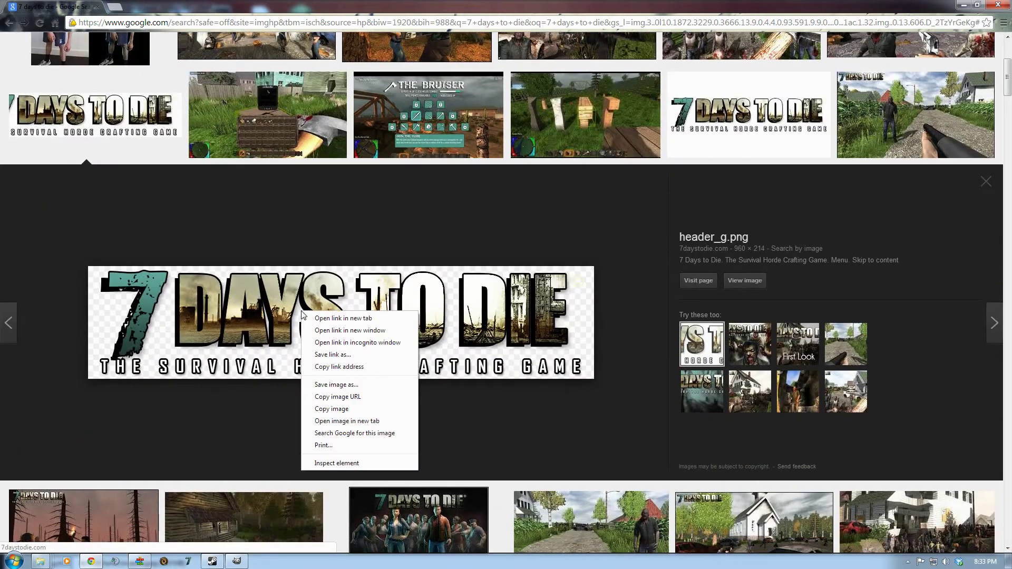
{"action": "left_click", "coordinate": [344, 385]}
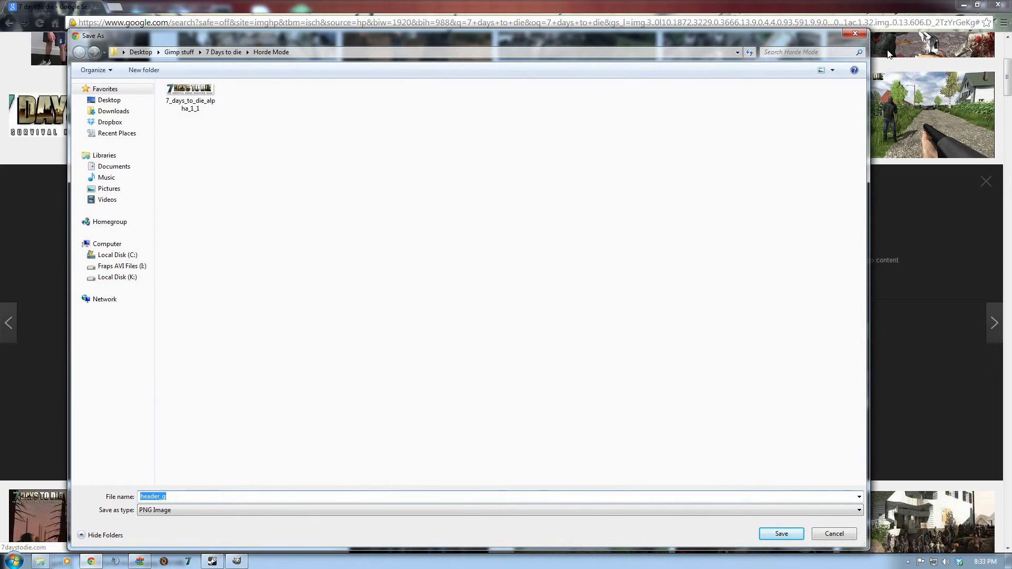
{"action": "left_click", "coordinate": [855, 34]}
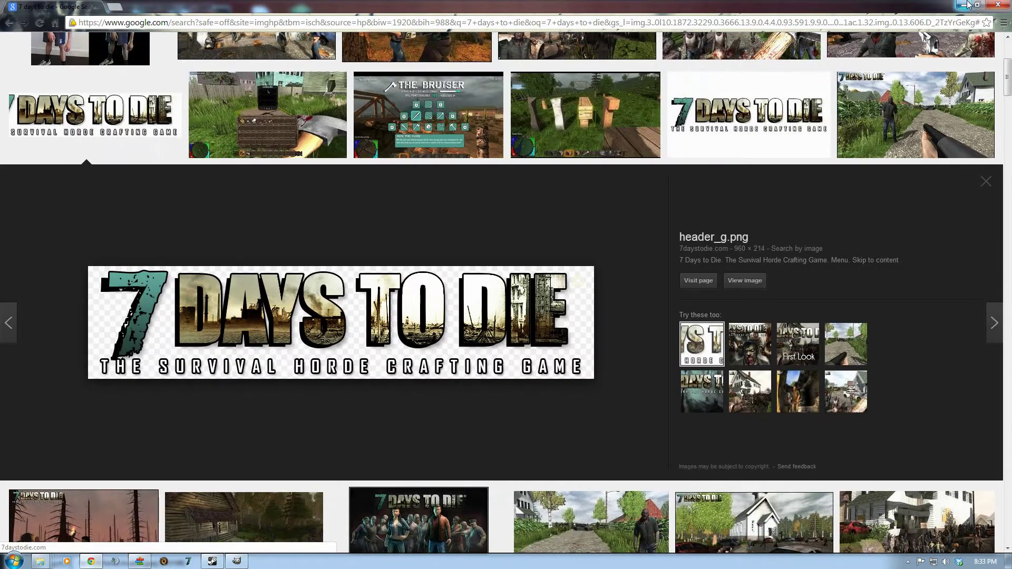
{"action": "left_click", "coordinate": [968, 4]}
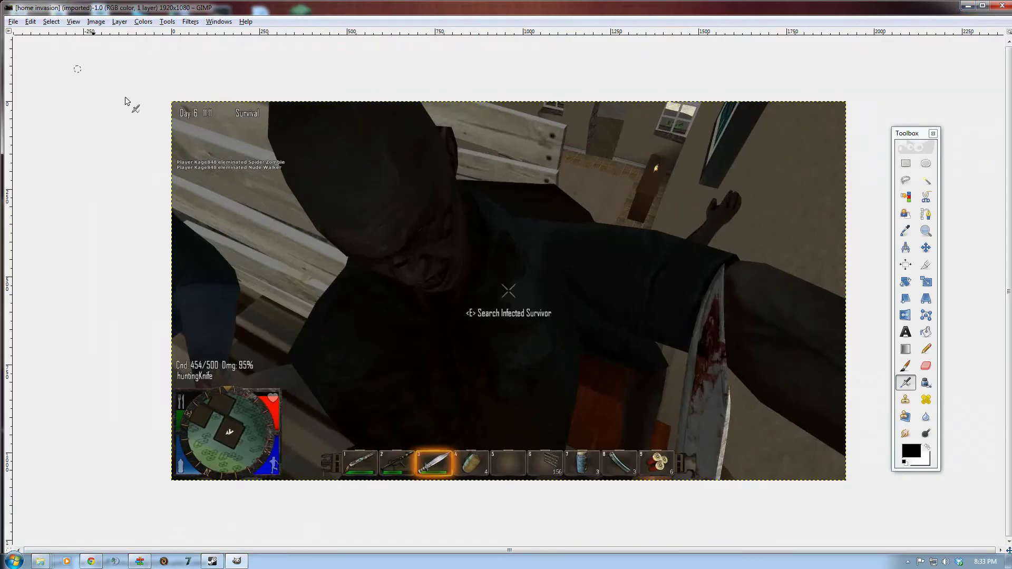
Add 7_days_to_die_alpha_1_1.png as a new layer and move the logo to the image's upper-left corner
{"action": "left_click", "coordinate": [13, 22]}
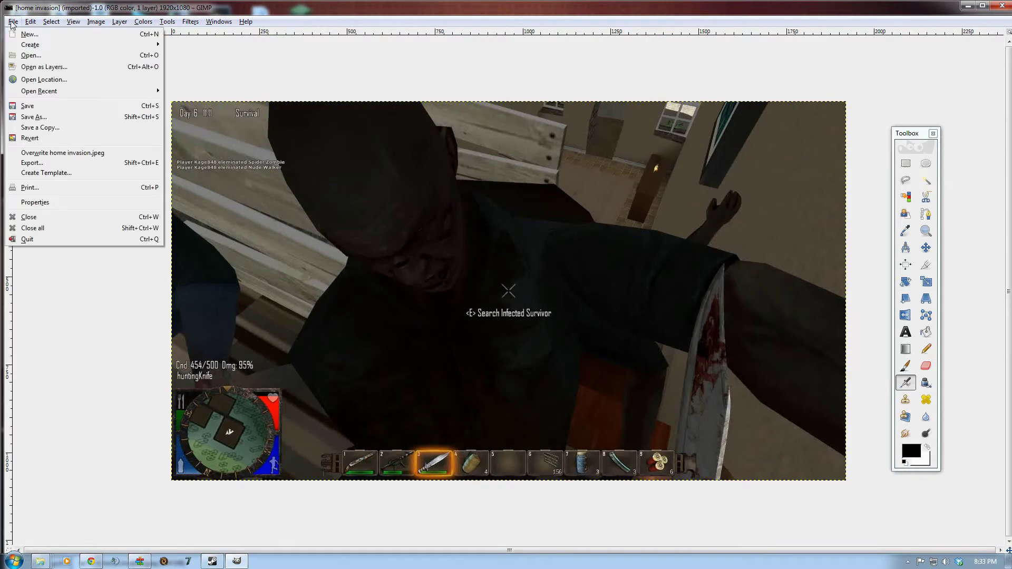
{"action": "left_click", "coordinate": [29, 62]}
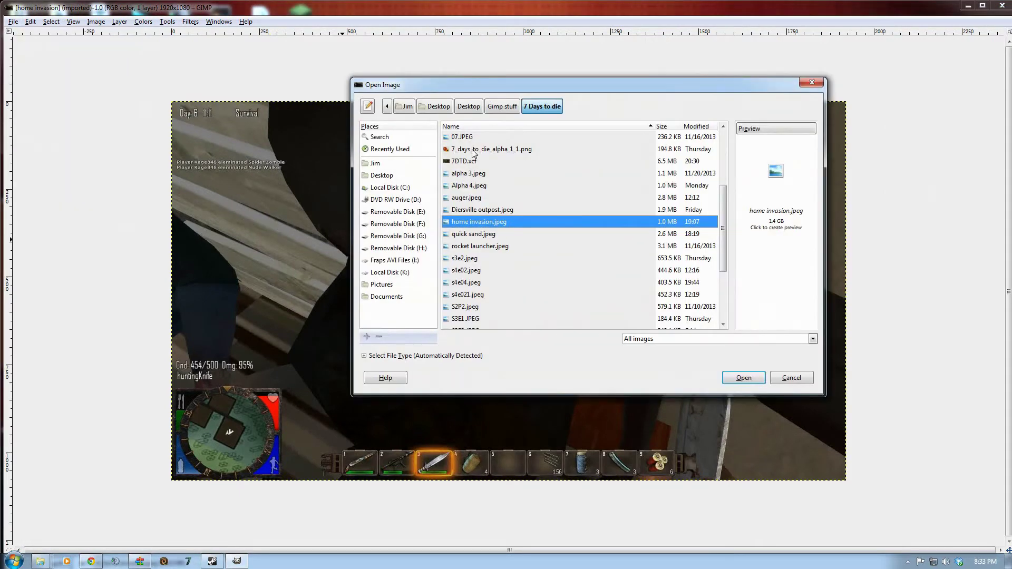
{"action": "left_click", "coordinate": [473, 152]}
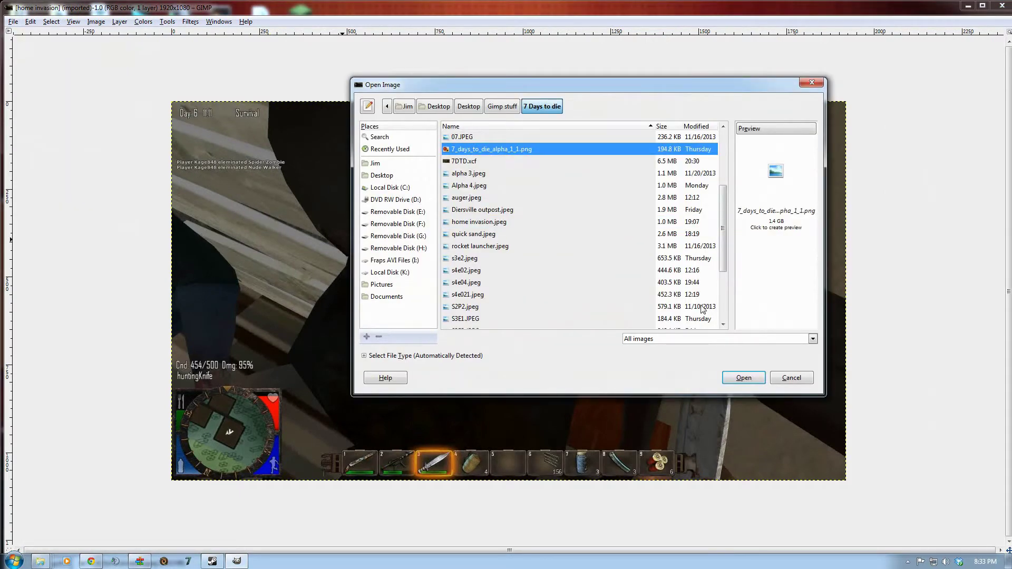
{"action": "left_click", "coordinate": [743, 378]}
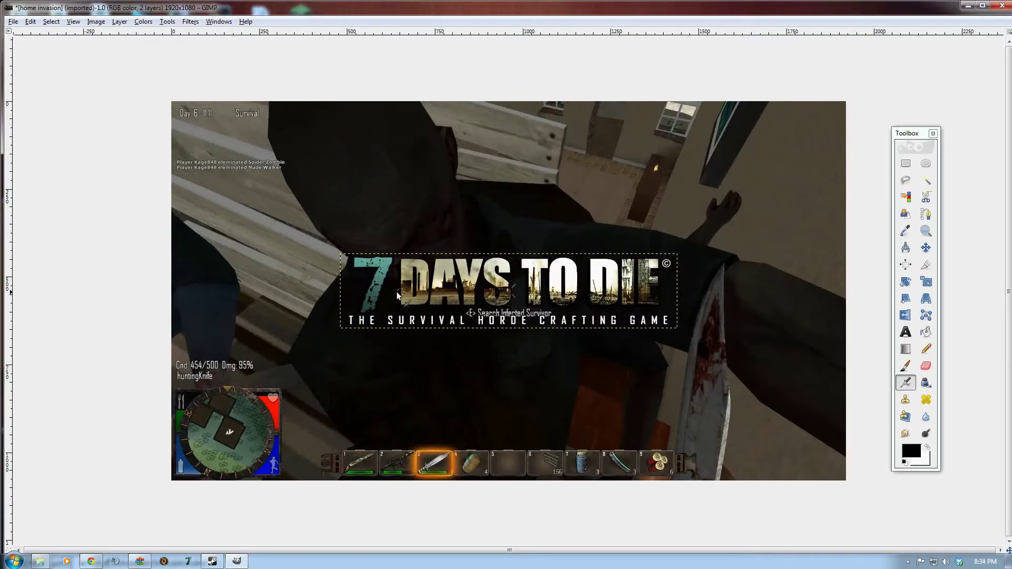
{"action": "left_click", "coordinate": [926, 248]}
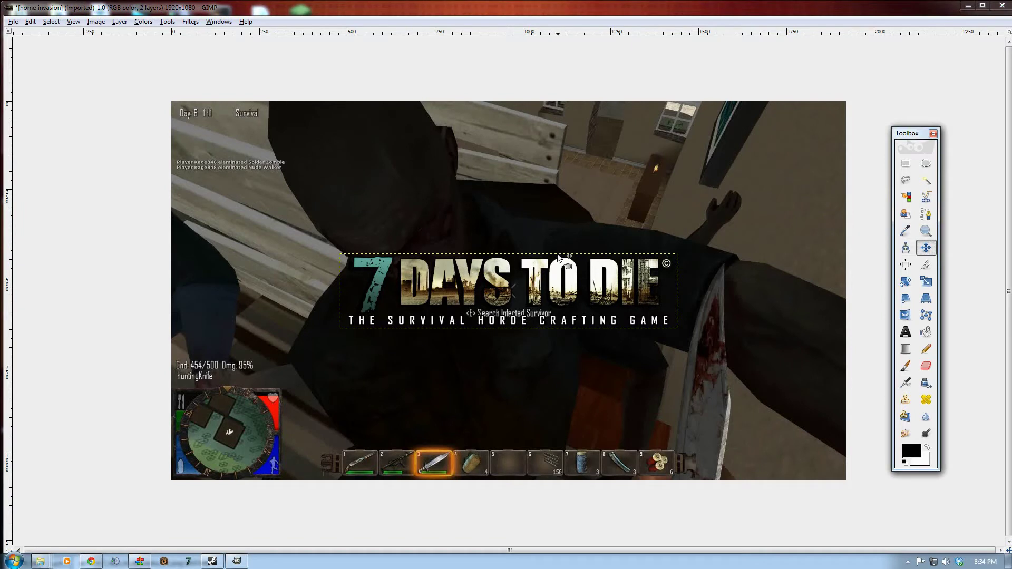
{"action": "left_click_drag", "start_coordinate": [536, 275], "coordinate": [368, 124]}
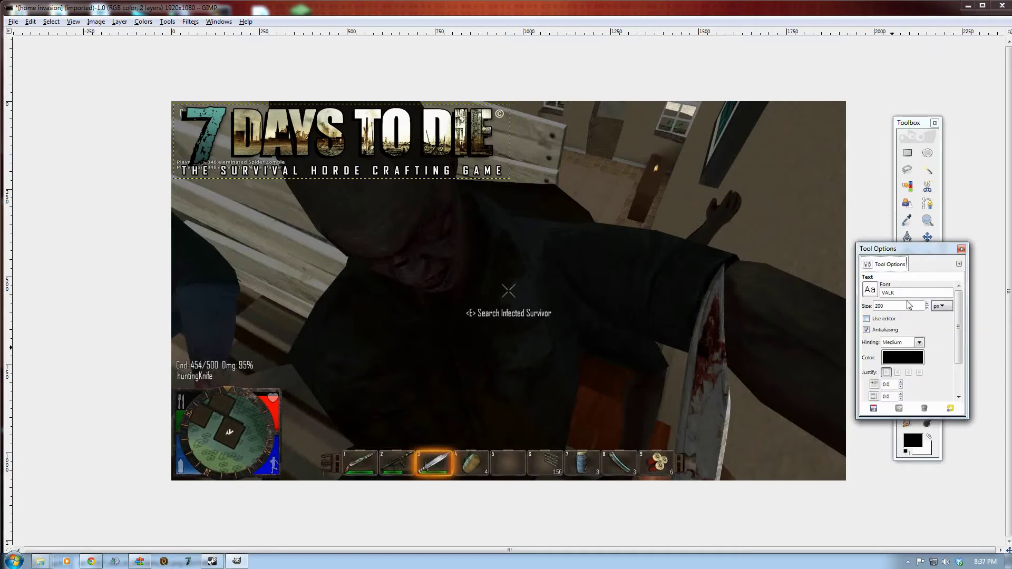
Set the text font to Valken Thin and add the text "E04" over the minimap in the image's lower-left corner
{"action": "left_click", "coordinate": [871, 290]}
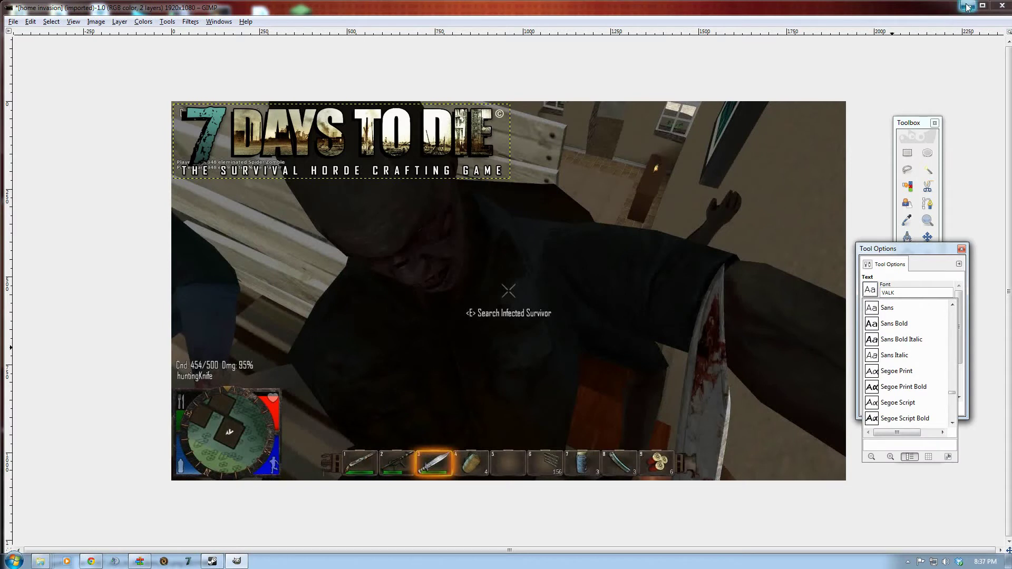
{"action": "scroll", "coordinate": [945, 413], "scroll_direction": "down", "scroll_amount": 5}
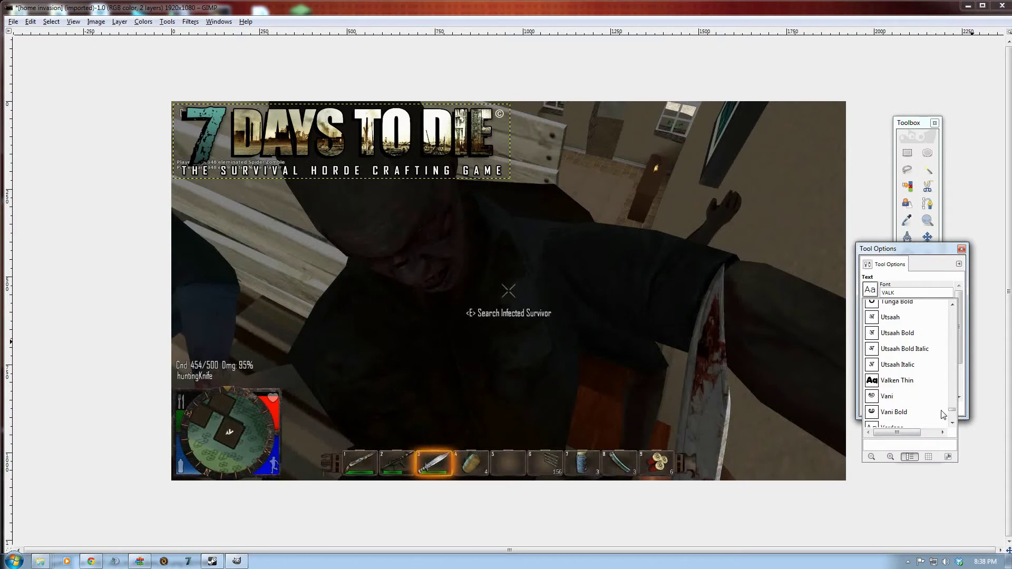
{"action": "left_click", "coordinate": [895, 381]}
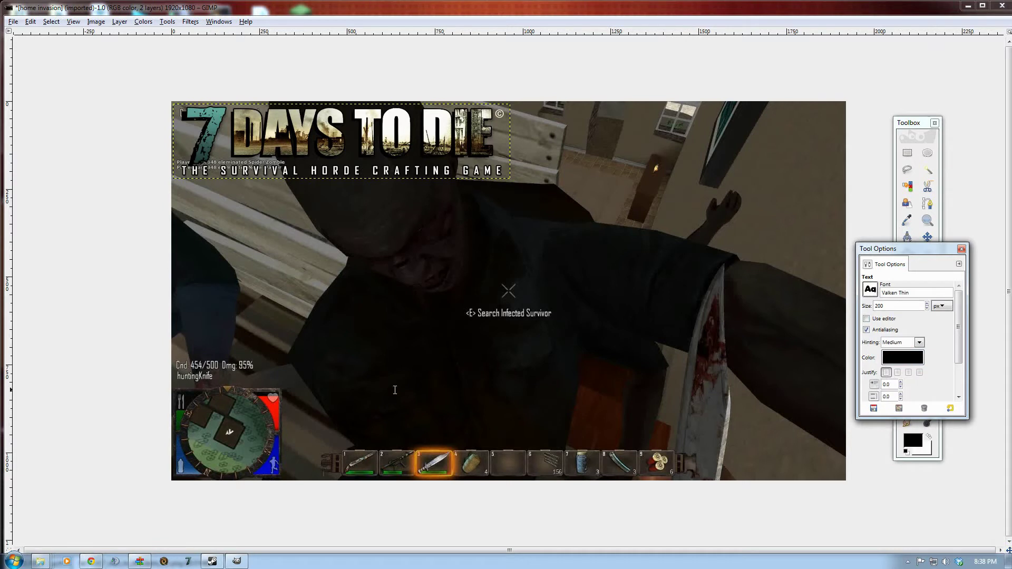
{"action": "left_click", "coordinate": [244, 402]}
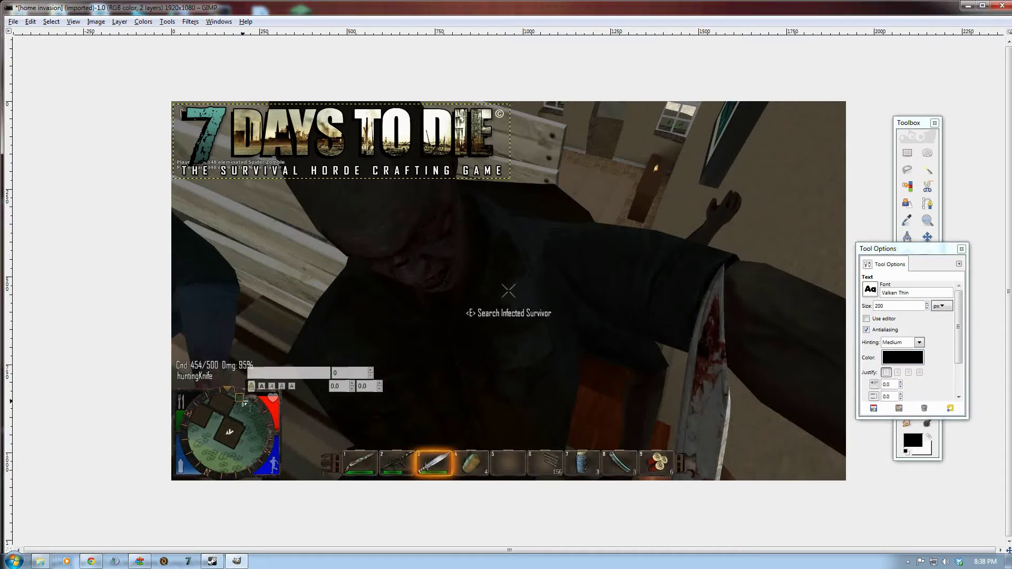
{"action": "type", "text": "E"}
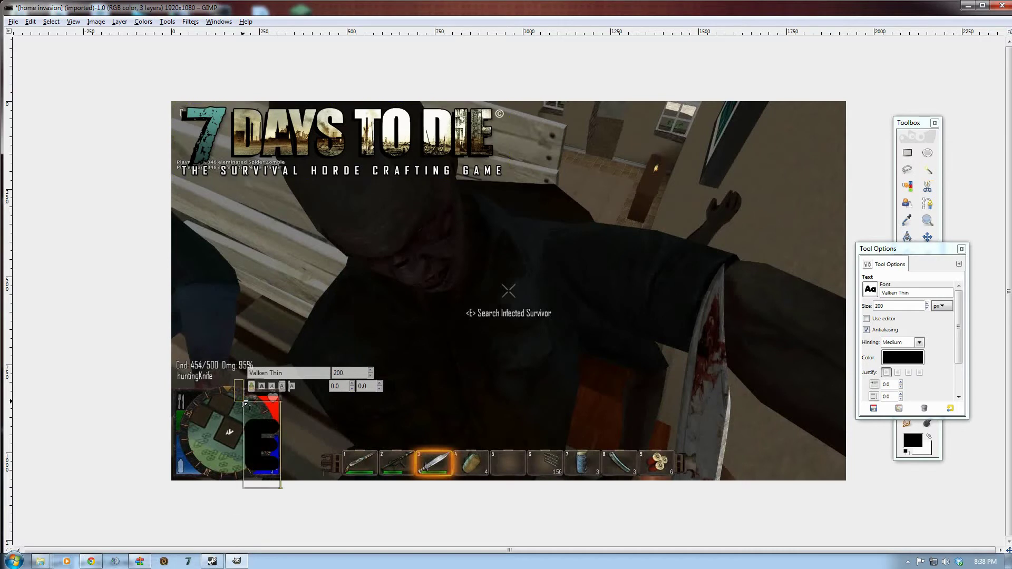
{"action": "type", "text": "04"}
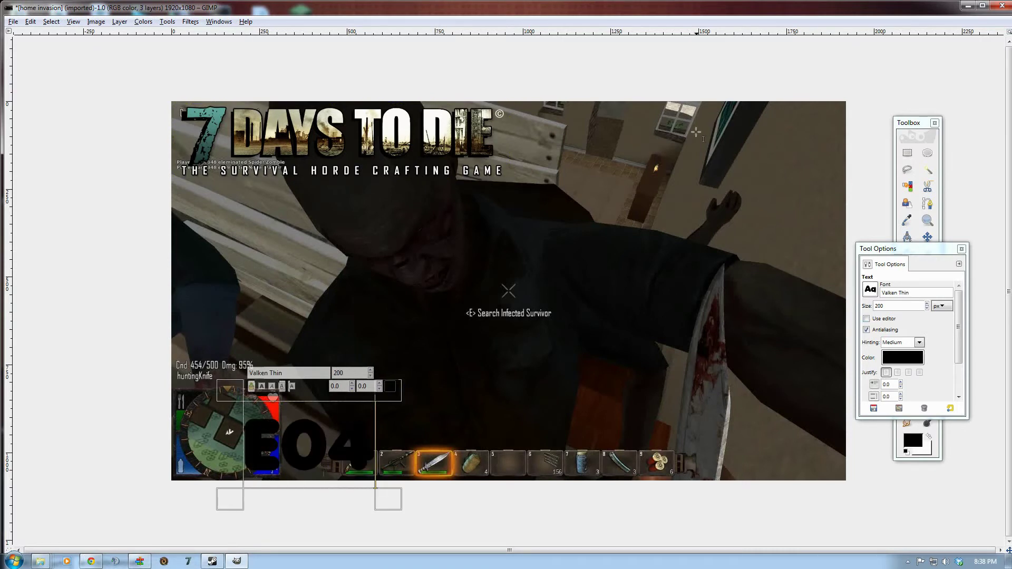
Add the text "HOME INVASION" as a separate layer and move it so the whole title fits within the image
{"action": "left_click", "coordinate": [674, 139]}
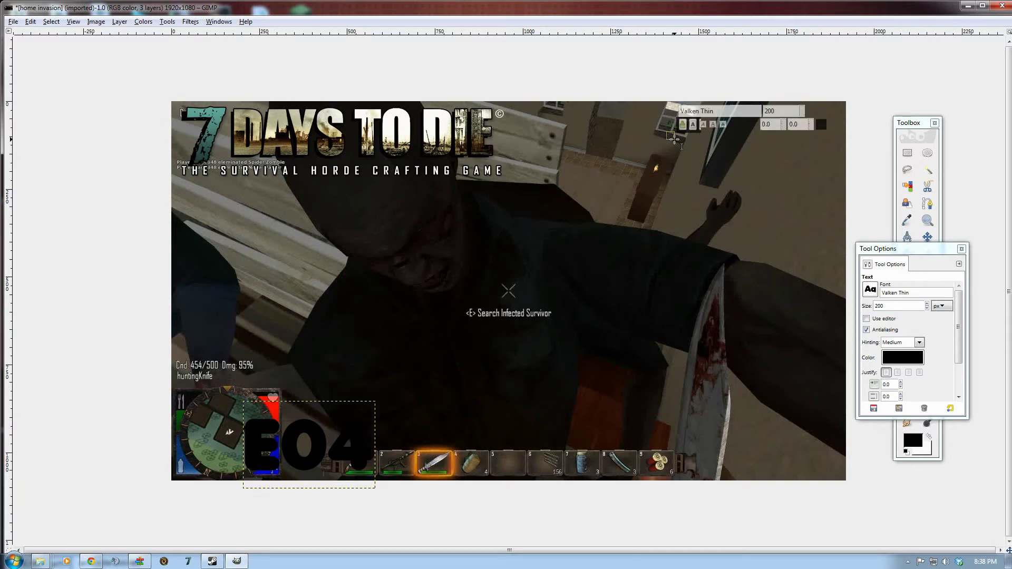
{"action": "type", "text": "HOM"}
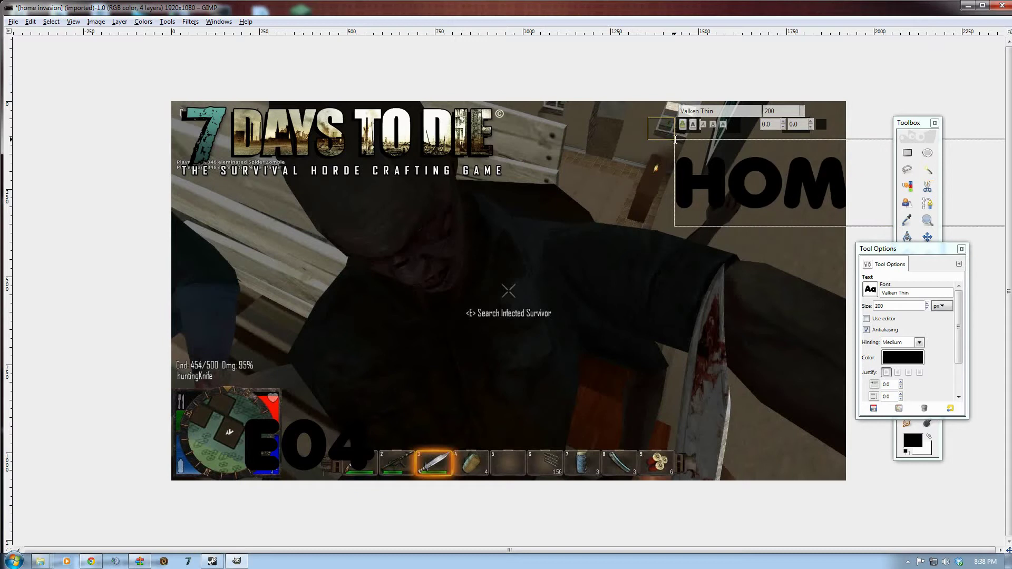
{"action": "left_click", "coordinate": [963, 250]}
{"action": "left_click", "coordinate": [928, 238]}
{"action": "left_click_drag", "start_coordinate": [765, 177], "coordinate": [379, 223]}
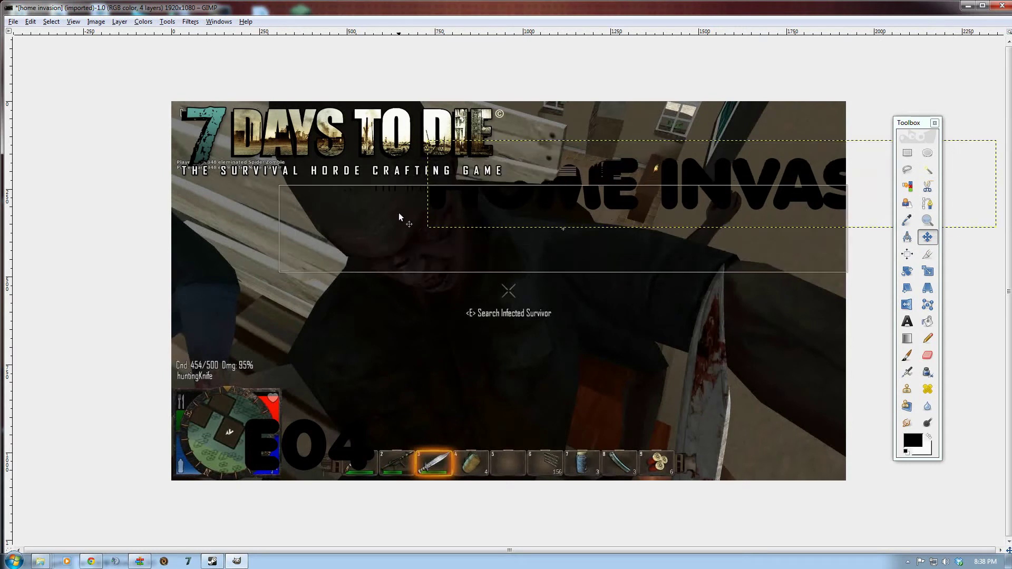
Break the title text onto two lines between "HOME" and "INVASION"
{"action": "double_click", "coordinate": [907, 321]}
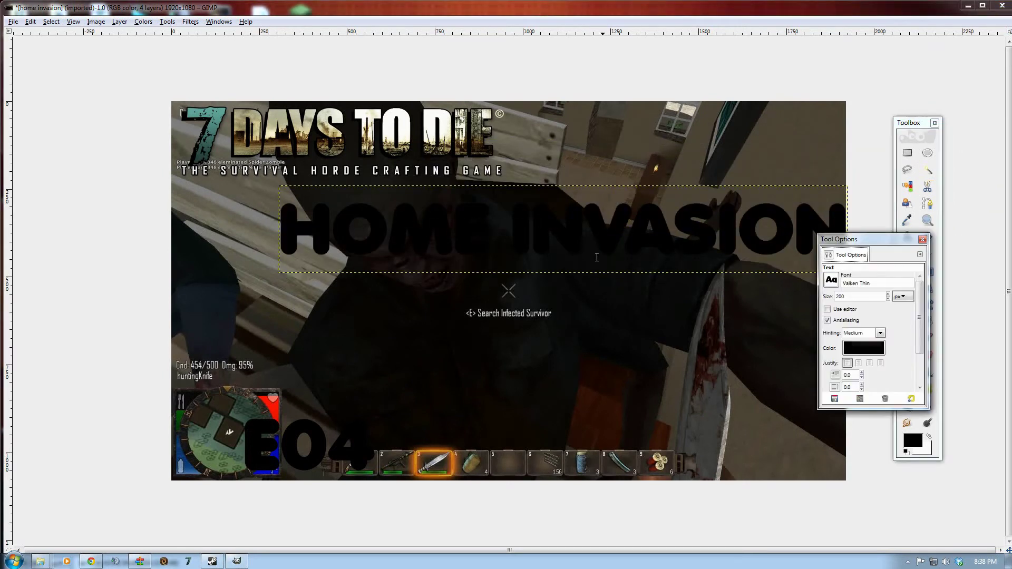
{"action": "left_click", "coordinate": [514, 231]}
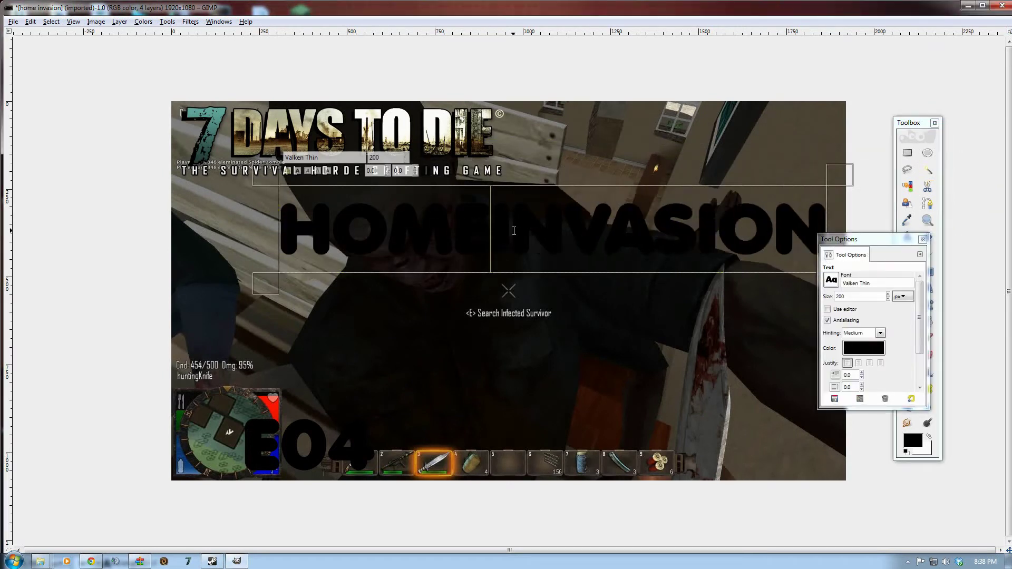
{"action": "key", "text": "Return"}
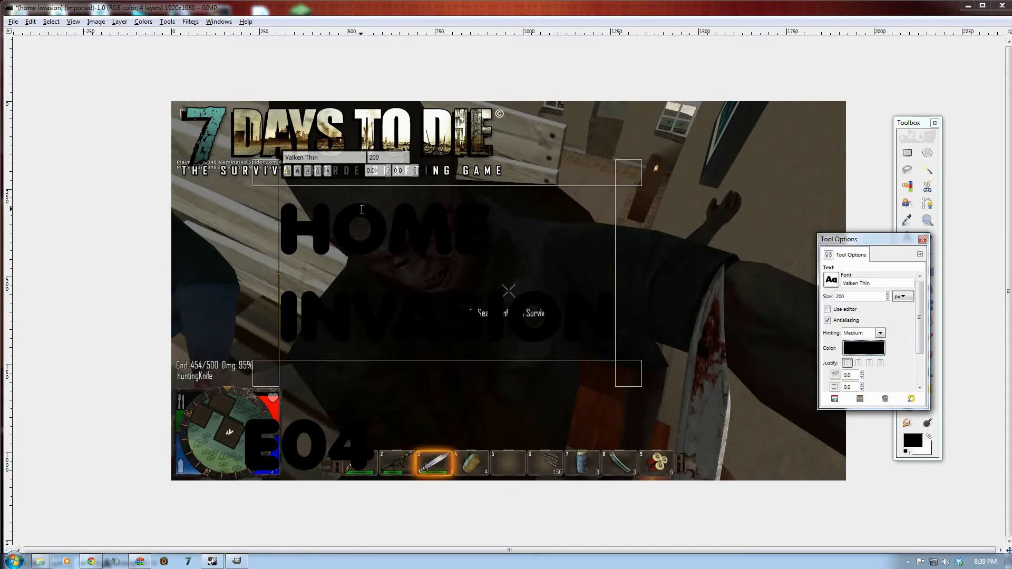
Change the HOME INVASION text color to the saved teal swatch that matches the logo's 7
{"action": "left_click", "coordinate": [863, 350]}
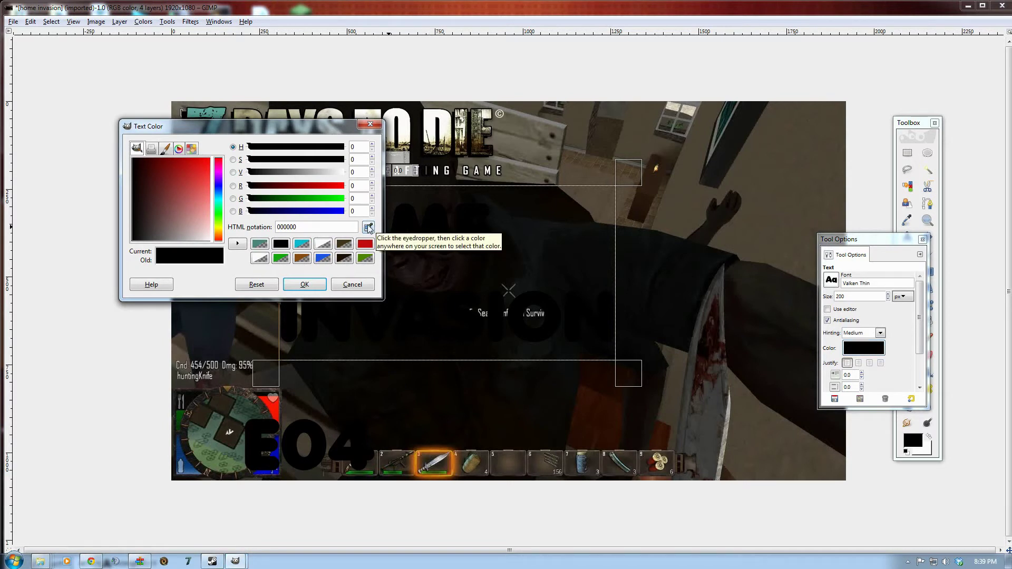
{"action": "left_click_drag", "start_coordinate": [283, 127], "coordinate": [364, 252]}
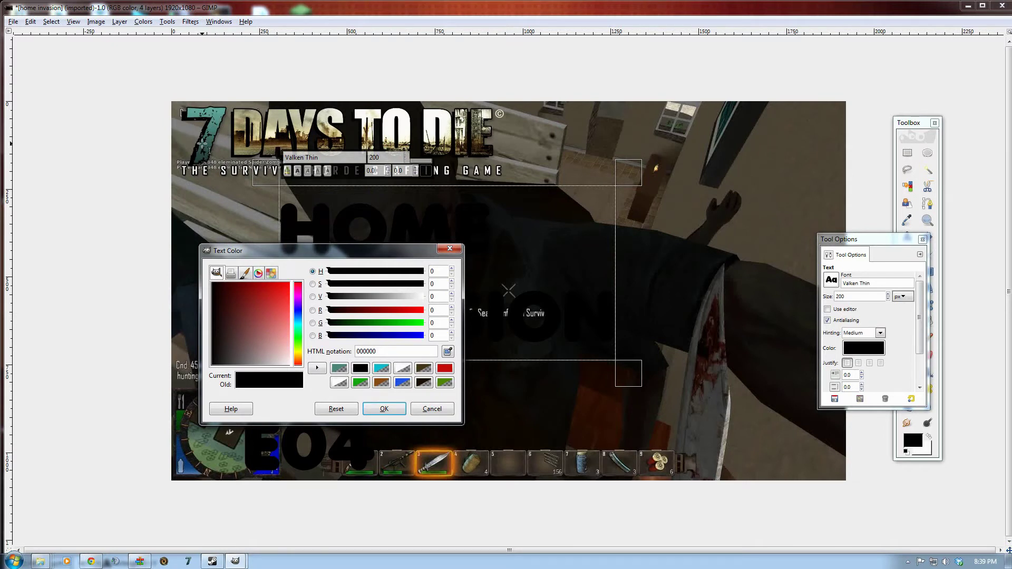
{"action": "left_click_drag", "start_coordinate": [348, 251], "coordinate": [188, 169]}
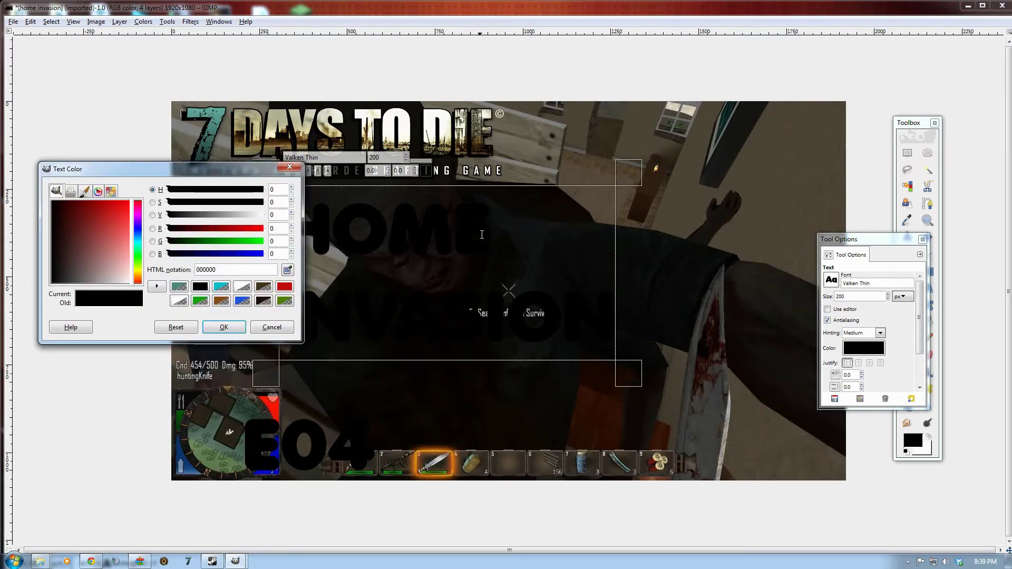
{"action": "left_click", "coordinate": [180, 289]}
{"action": "left_click", "coordinate": [224, 327]}
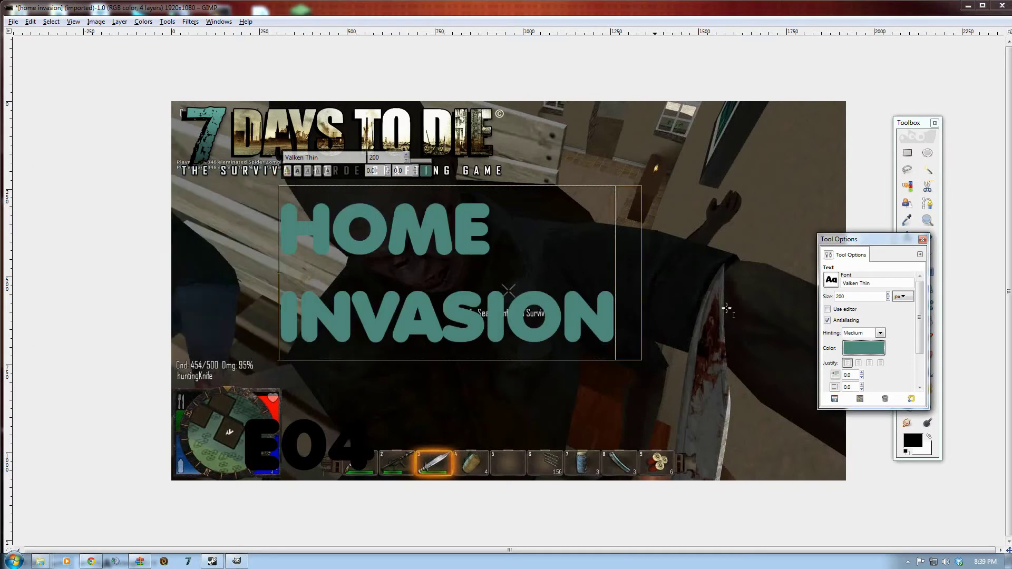
{"action": "left_click", "coordinate": [922, 239]}
Change the E04 text color to the same saved teal swatch
{"action": "left_click", "coordinate": [296, 445]}
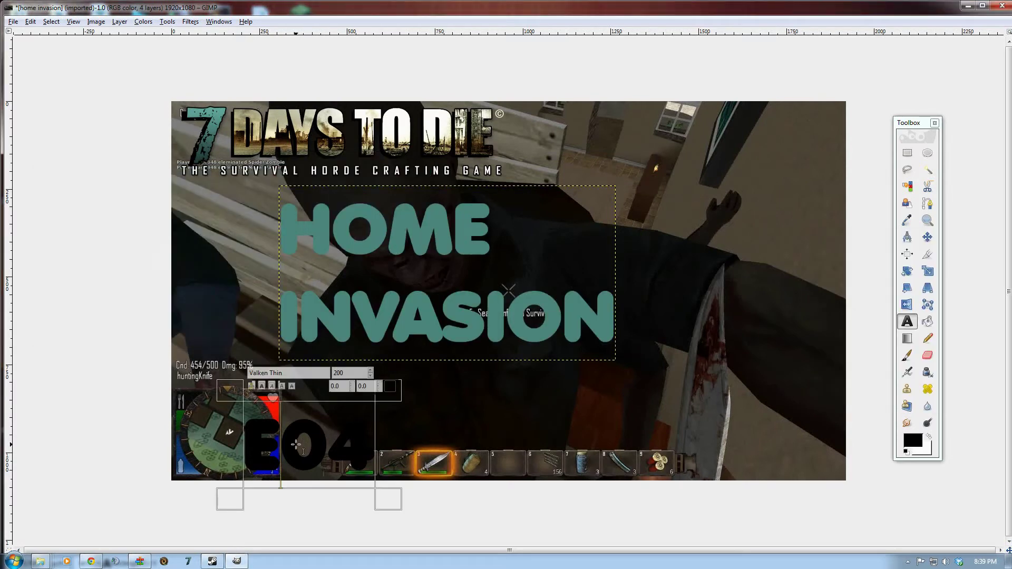
{"action": "double_click", "coordinate": [907, 321]}
{"action": "left_click", "coordinate": [904, 359]}
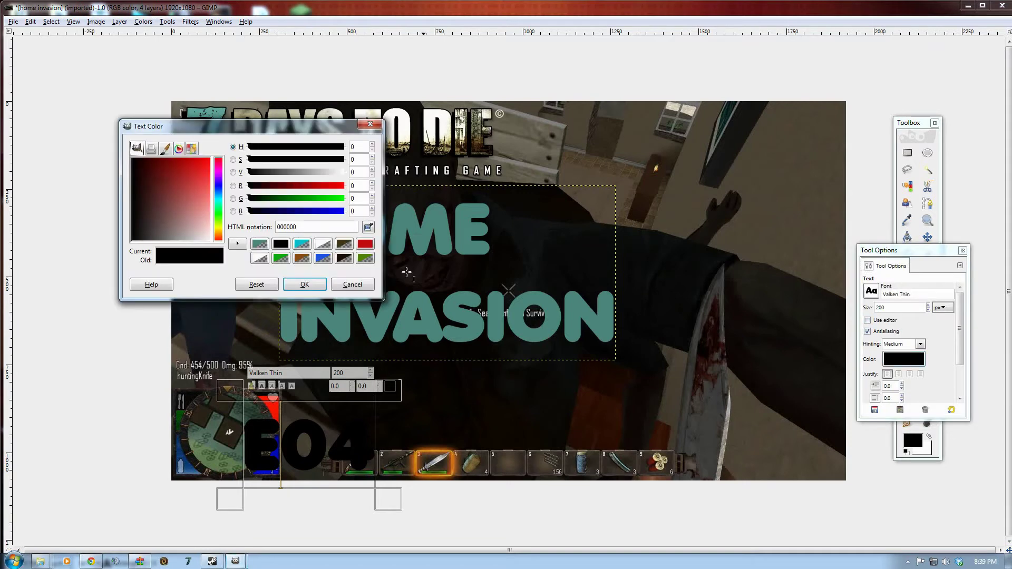
{"action": "left_click", "coordinate": [260, 243]}
{"action": "left_click", "coordinate": [305, 285]}
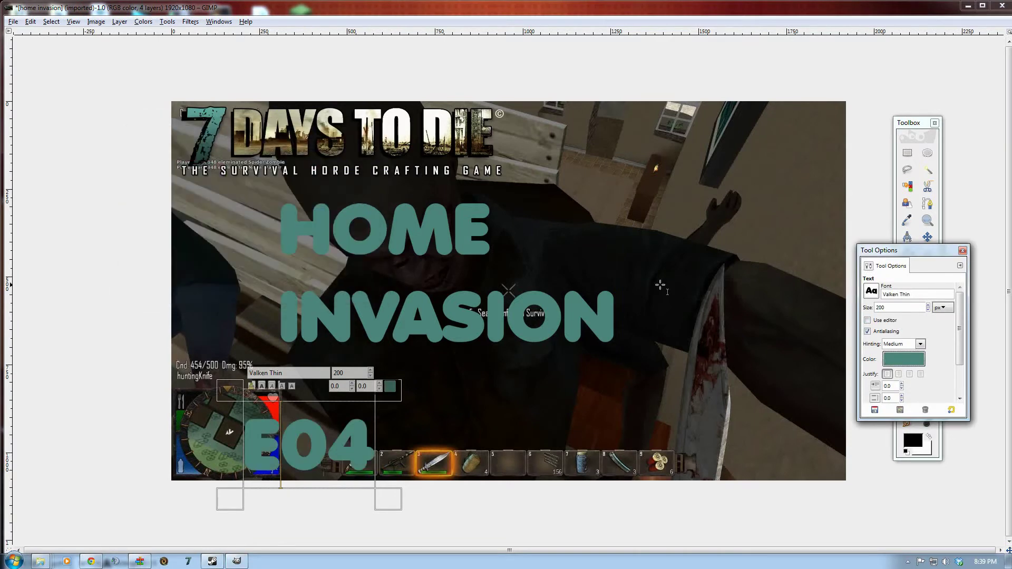
{"action": "left_click", "coordinate": [963, 250]}
Move HOME INVASION to the image's upper-right area beside the logo and E04 closer to the lower-left corner
{"action": "left_click", "coordinate": [928, 238]}
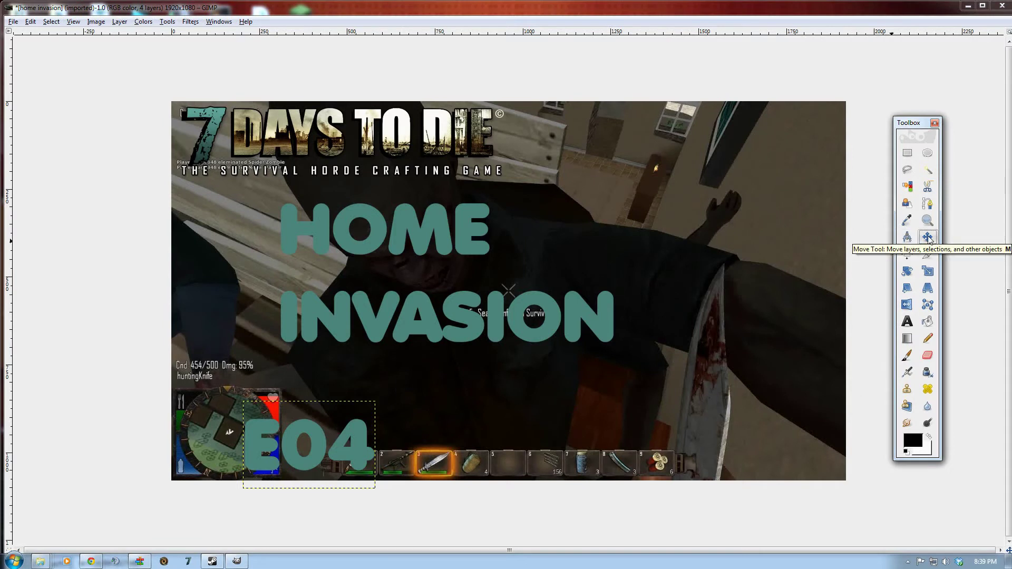
{"action": "left_click", "coordinate": [458, 224]}
{"action": "left_click_drag", "start_coordinate": [434, 222], "coordinate": [668, 127]}
{"action": "left_click_drag", "start_coordinate": [291, 427], "coordinate": [243, 413]}
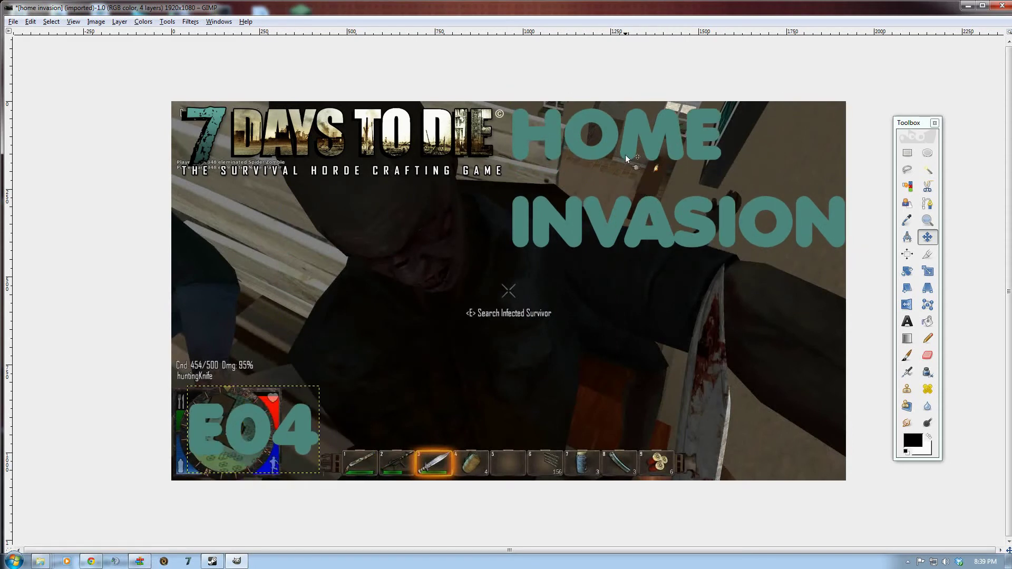
{"action": "left_click", "coordinate": [807, 220]}
{"action": "left_click_drag", "start_coordinate": [807, 220], "coordinate": [799, 219]}
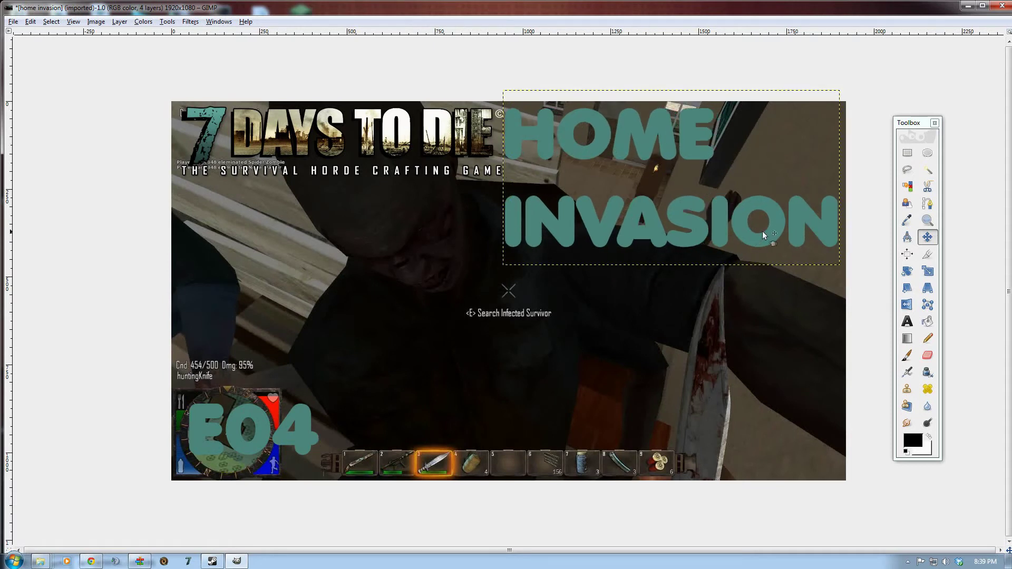
Center-justify the two lines of the HOME INVASION text
{"action": "double_click", "coordinate": [909, 322]}
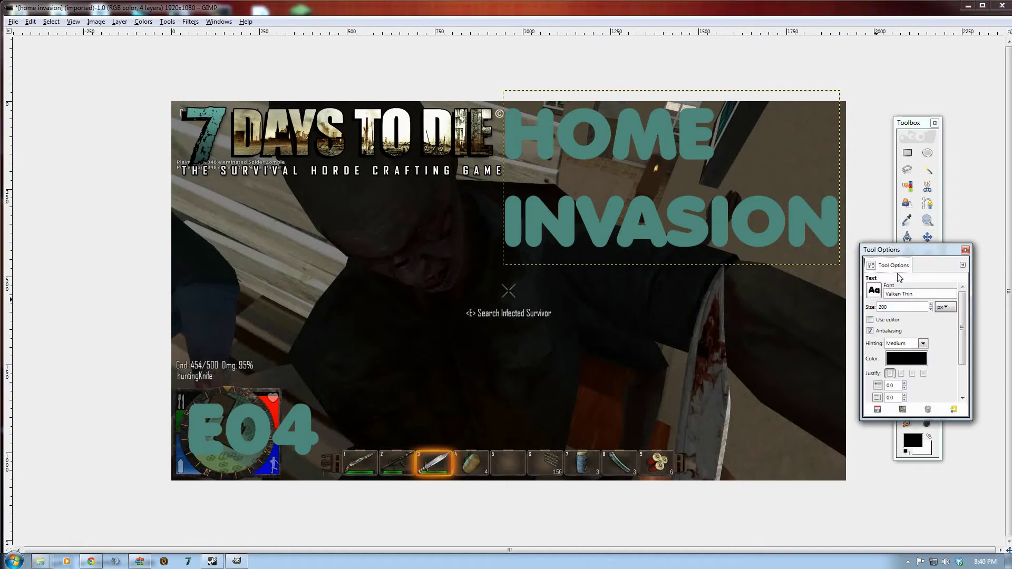
{"action": "left_click_drag", "start_coordinate": [890, 253], "coordinate": [891, 238]}
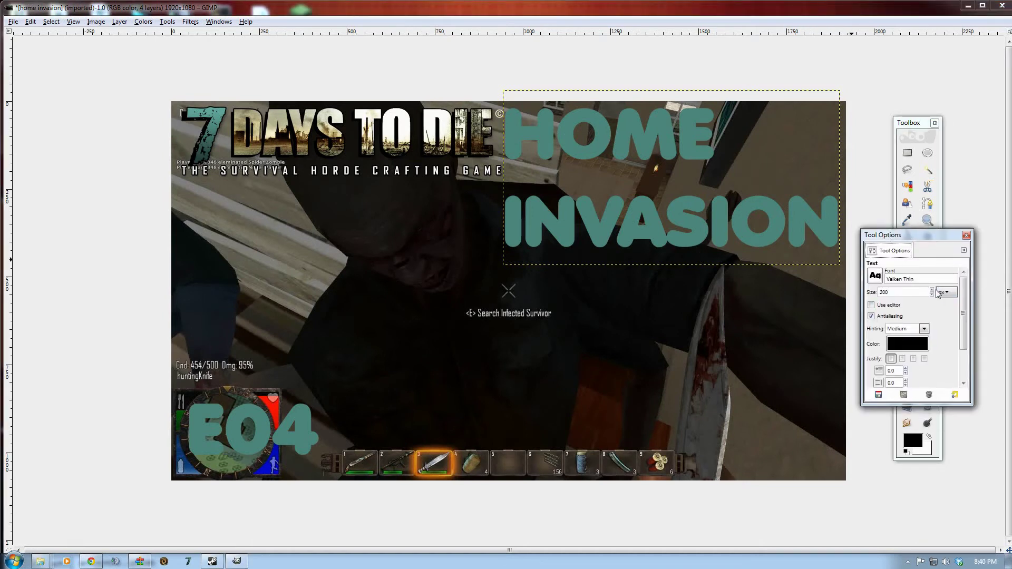
{"action": "left_click", "coordinate": [696, 200]}
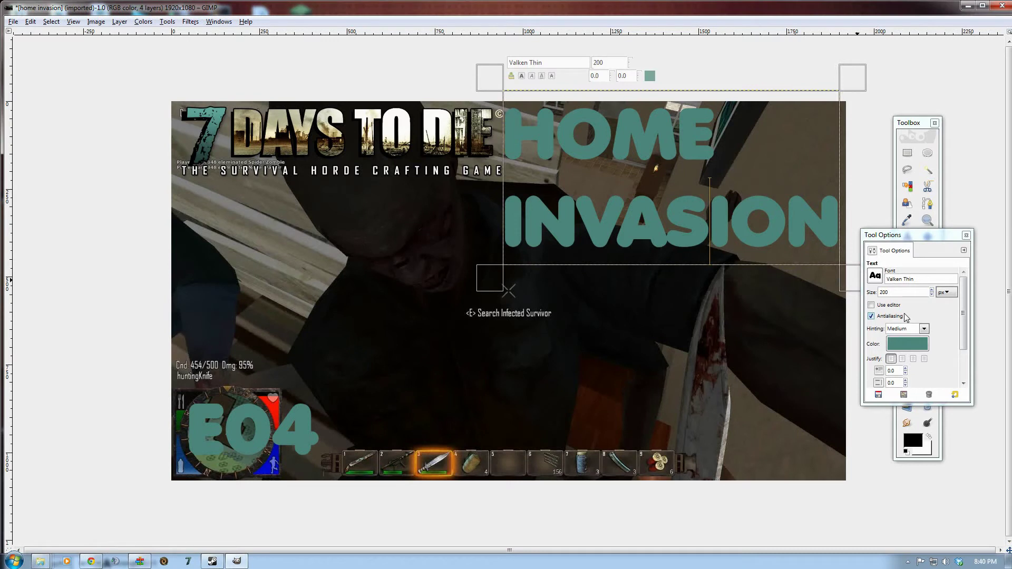
{"action": "left_click", "coordinate": [913, 359]}
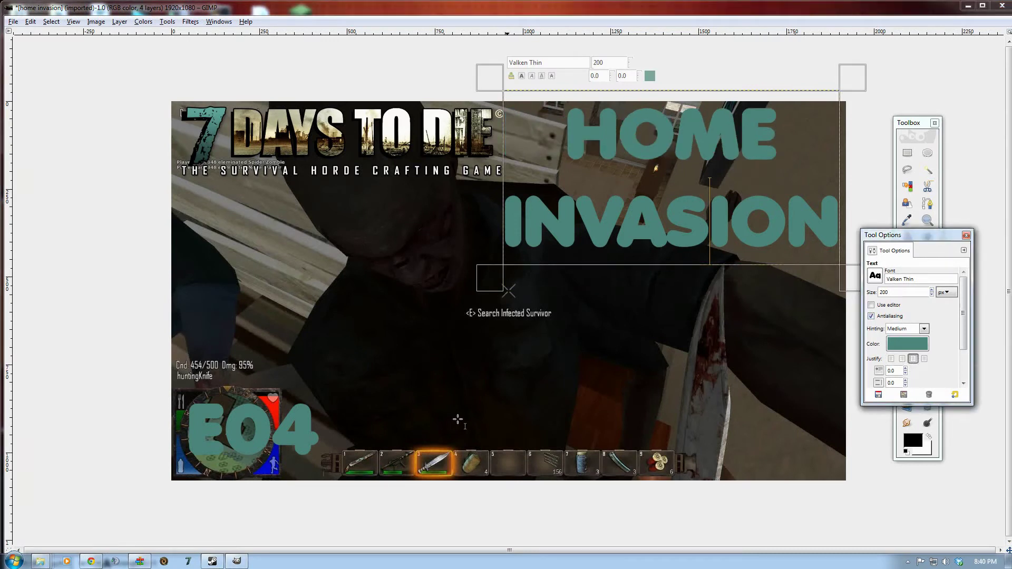
Set the E04 text size to 300 px
{"action": "left_click", "coordinate": [256, 419]}
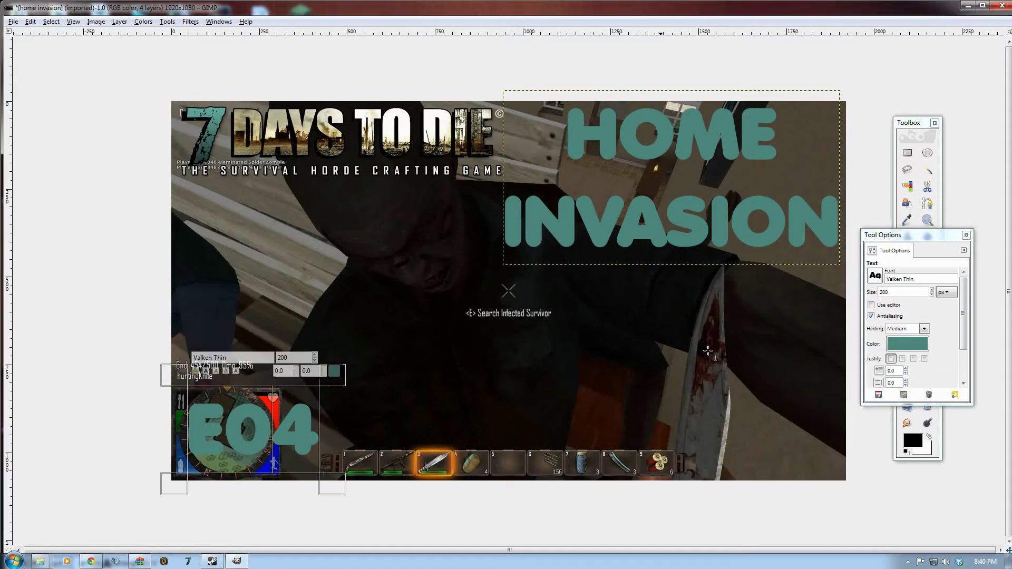
{"action": "left_click", "coordinate": [896, 292]}
{"action": "type", "text": "300"}
{"action": "key", "text": "Return"}
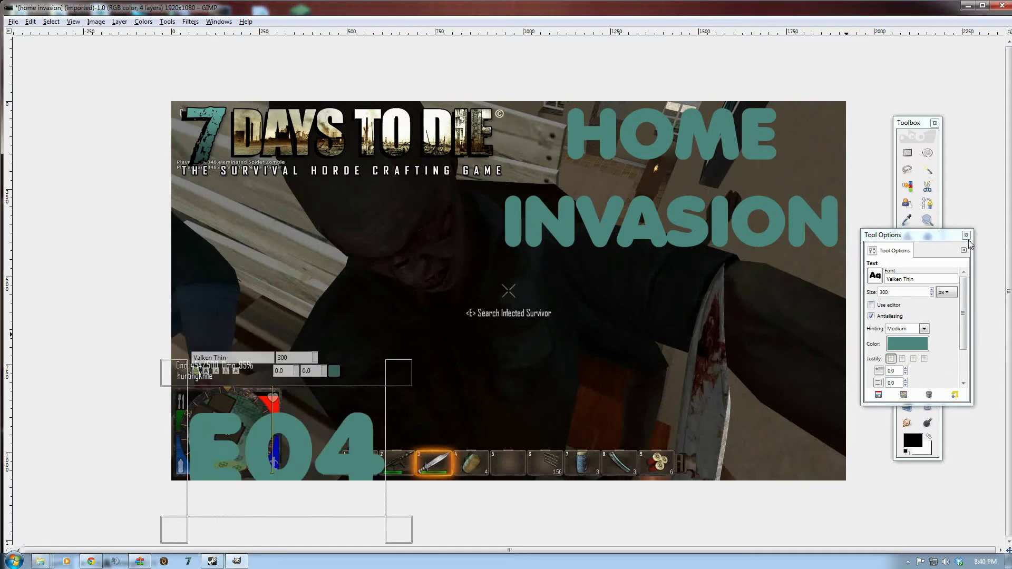
Set the HOME INVASION text size to 180 px and close the tool options
{"action": "left_click", "coordinate": [642, 147]}
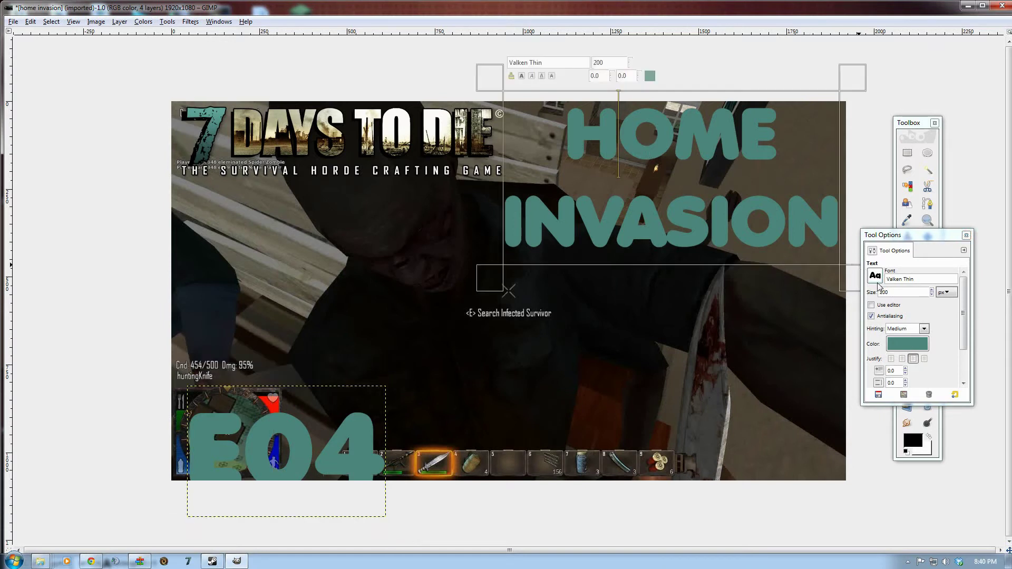
{"action": "left_click", "coordinate": [896, 292]}
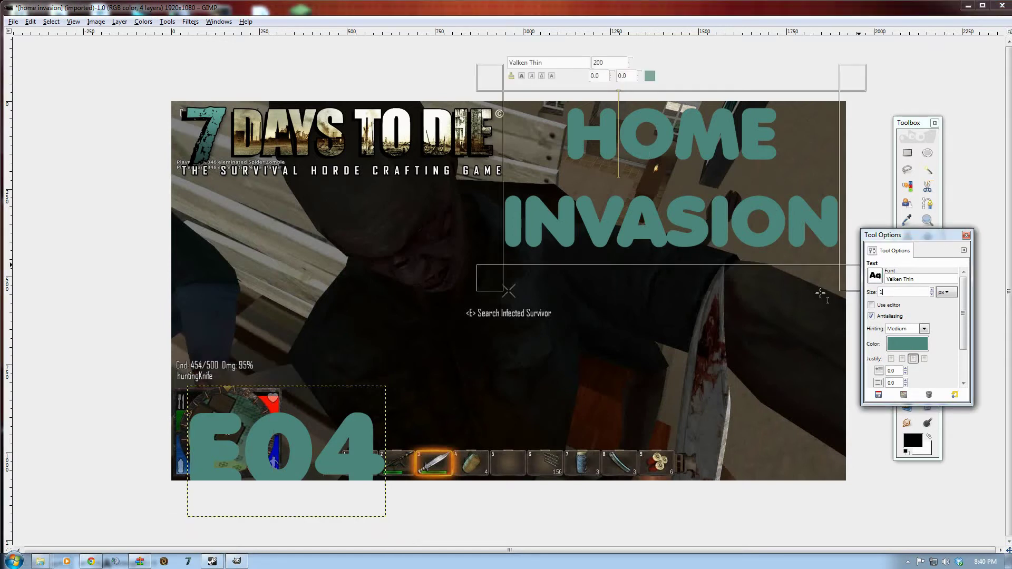
{"action": "key", "text": "Return"}
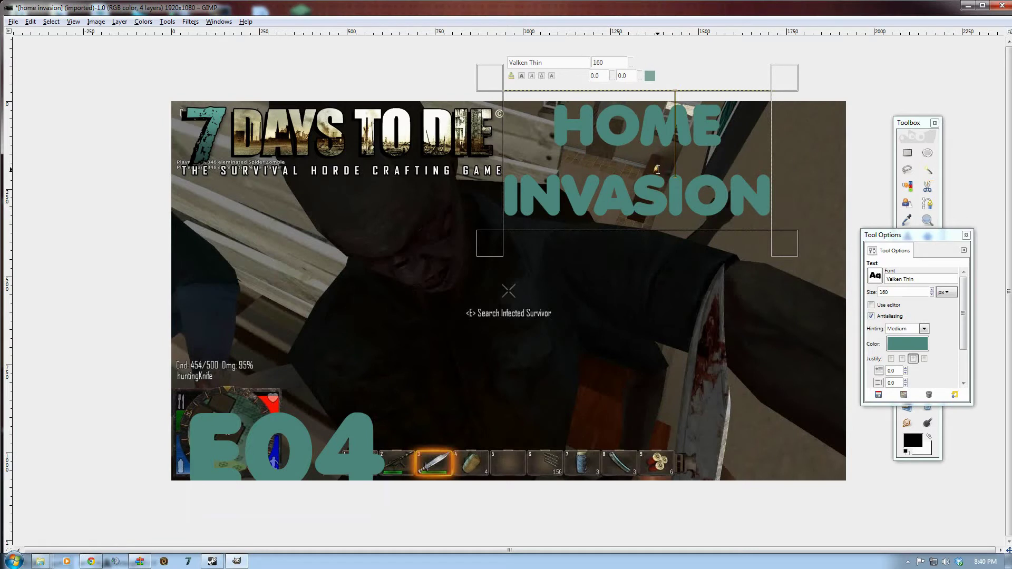
{"action": "left_click", "coordinate": [865, 269]}
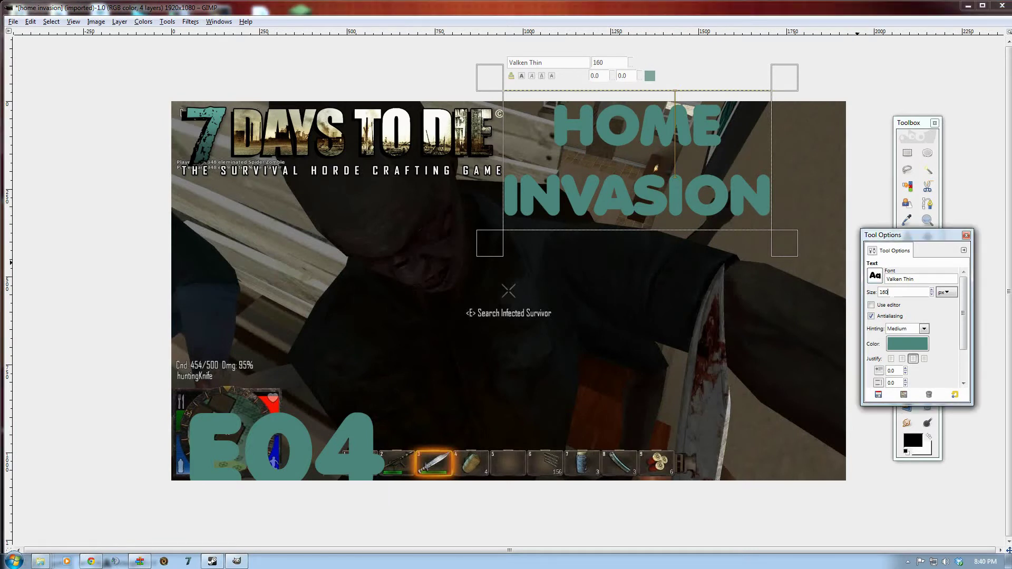
{"action": "type", "text": "80"}
{"action": "key", "text": "Return"}
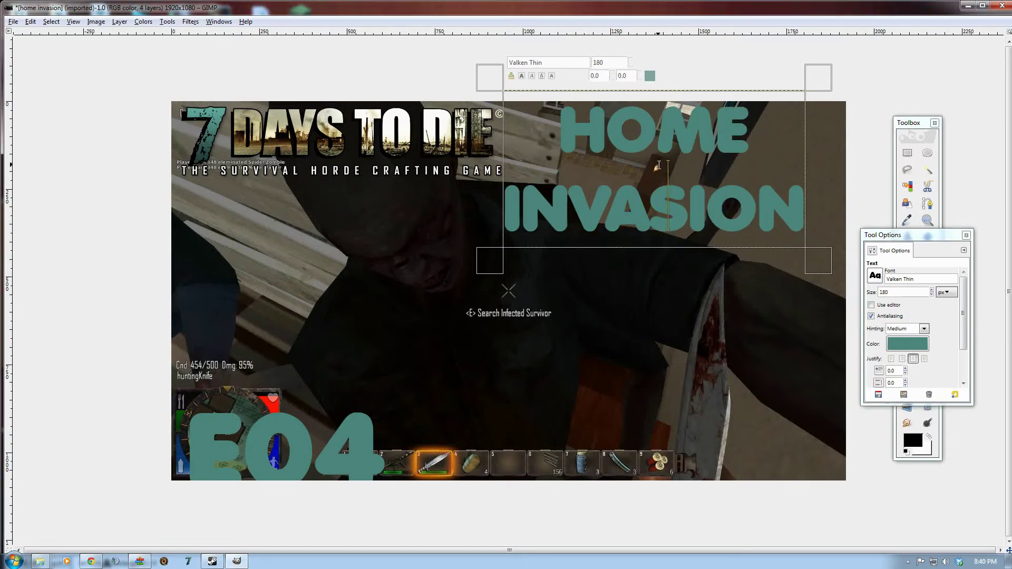
{"action": "left_click", "coordinate": [966, 235]}
Move the enlarged E04 text up so it lies fully inside the image, and reopen it for text editing
{"action": "key", "text": "m"}
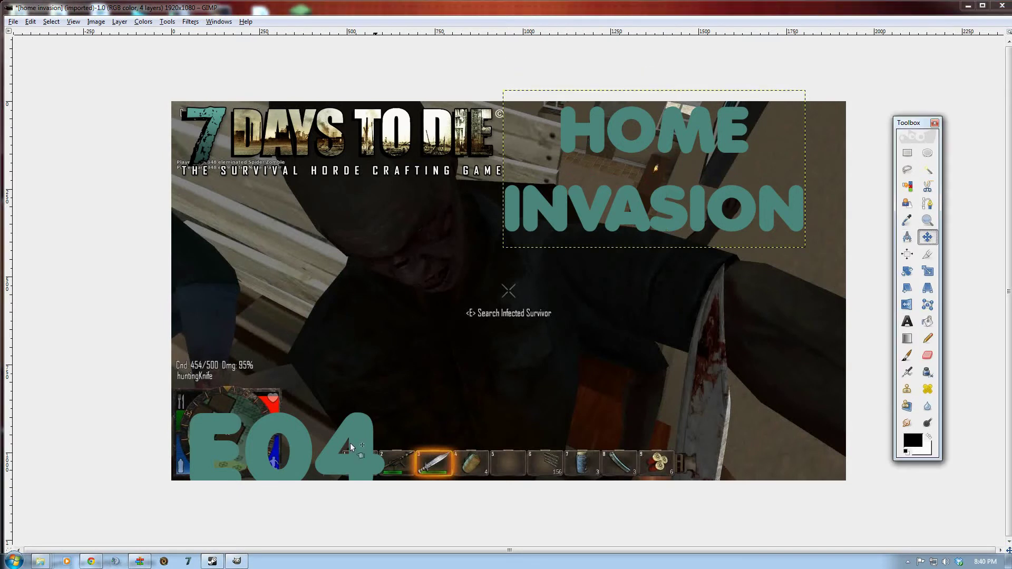
{"action": "left_click_drag", "start_coordinate": [292, 438], "coordinate": [293, 407]}
{"action": "key", "text": "t"}
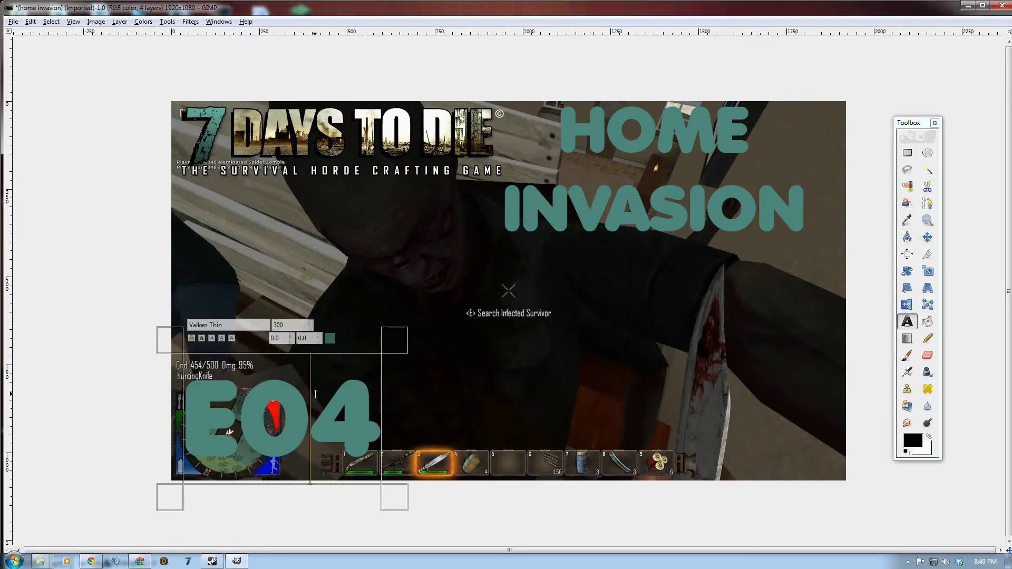
Enlarge the E04 text to a size of 360 px and close the tool options
{"action": "double_click", "coordinate": [907, 322]}
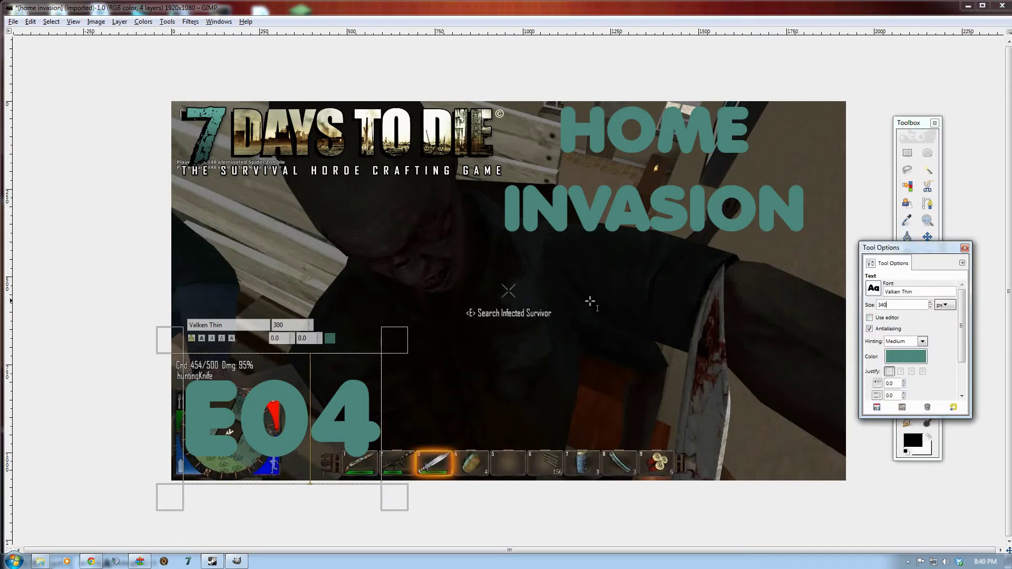
{"action": "left_click", "coordinate": [266, 398]}
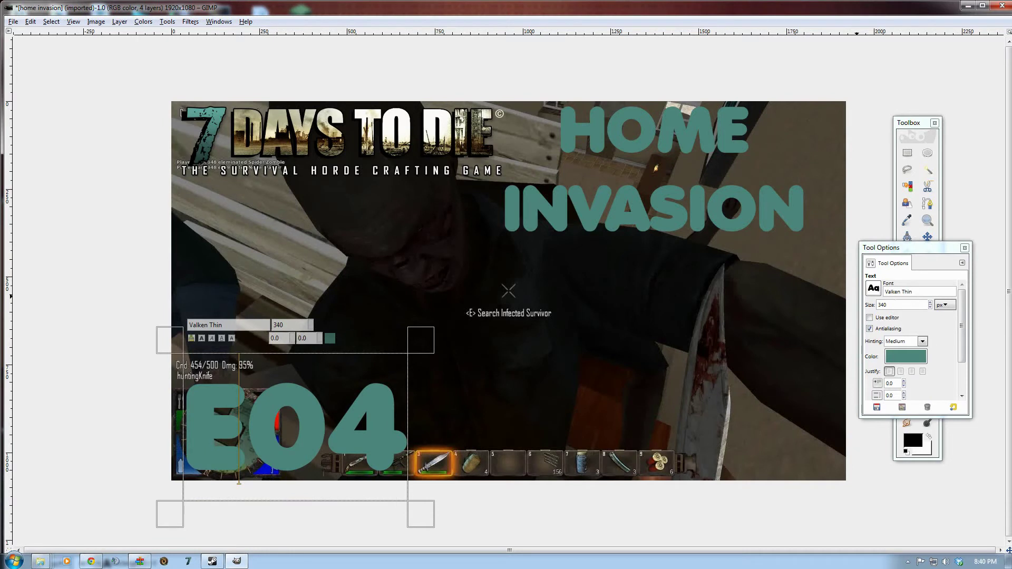
{"action": "left_click", "coordinate": [896, 305]}
{"action": "type", "text": "60"}
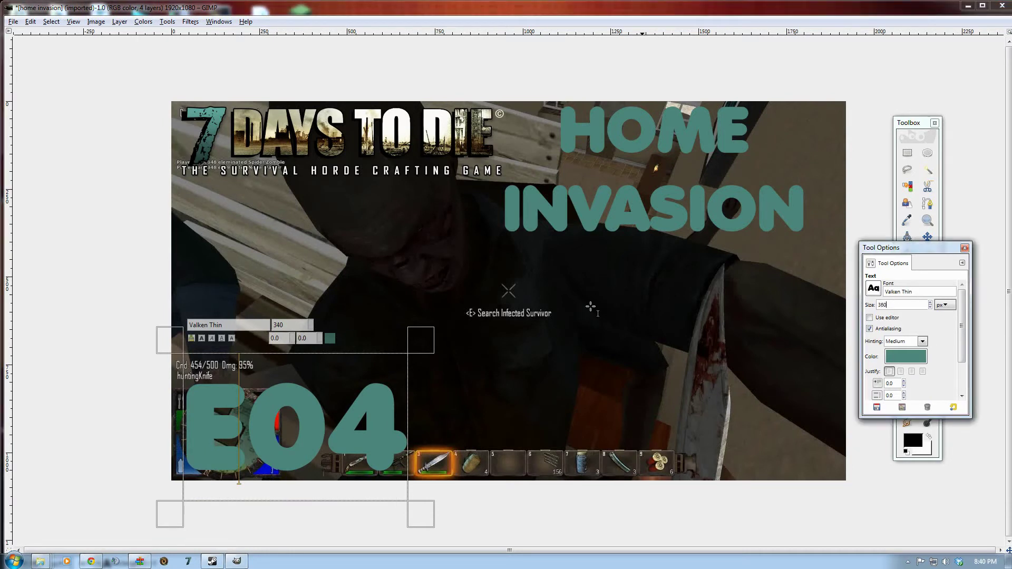
{"action": "left_click", "coordinate": [440, 360]}
{"action": "left_click", "coordinate": [965, 248]}
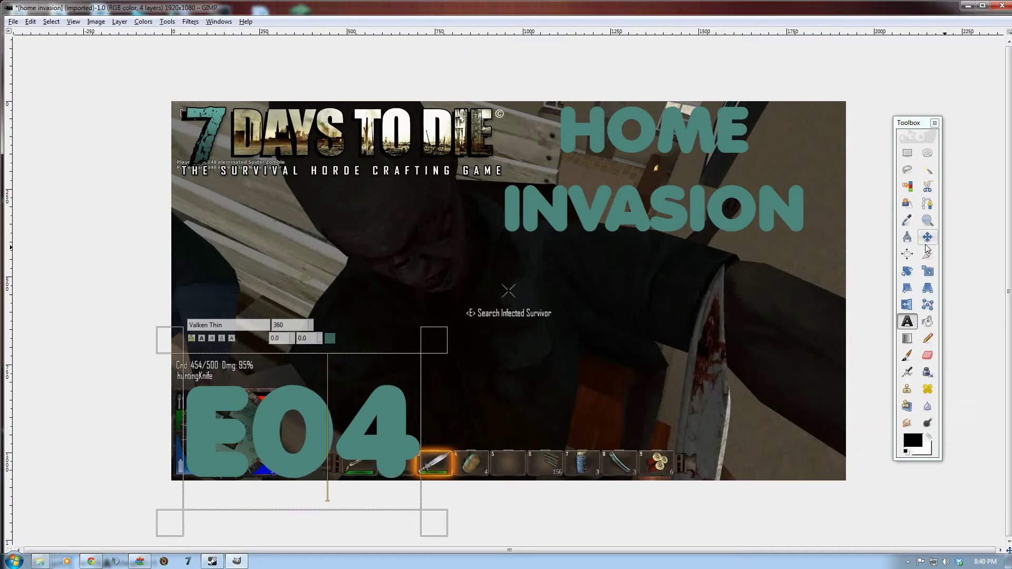
Move the E04 text slightly up and left, and shift the HOME INVASION text right, close to the image's right edge
{"action": "left_click", "coordinate": [928, 237]}
{"action": "left_click_drag", "start_coordinate": [316, 406], "coordinate": [311, 398]}
{"action": "left_click_drag", "start_coordinate": [620, 128], "coordinate": [653, 127]}
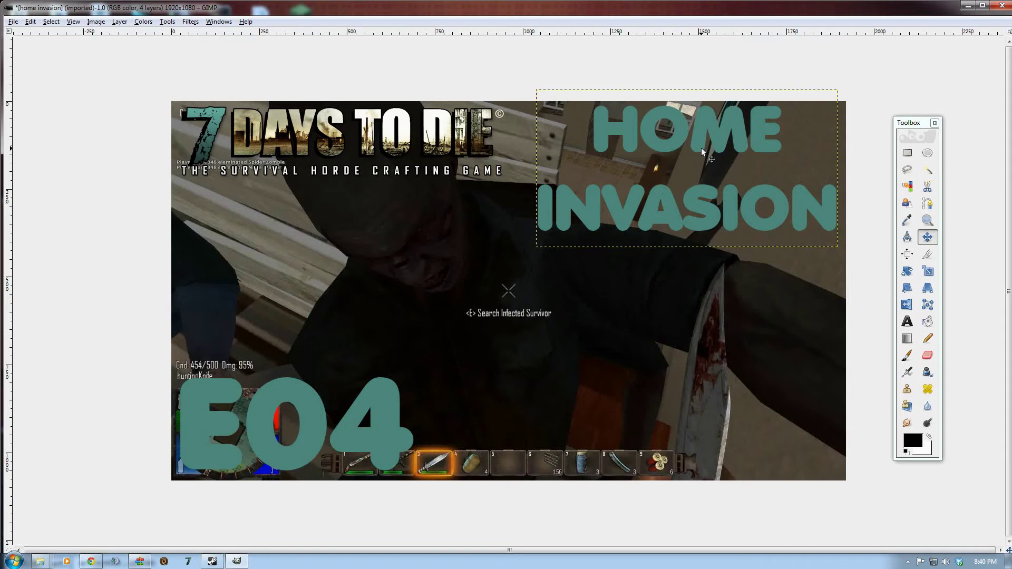
Create a path from the HOME INVASION text and leave text editing on that layer
{"action": "double_click", "coordinate": [907, 322]}
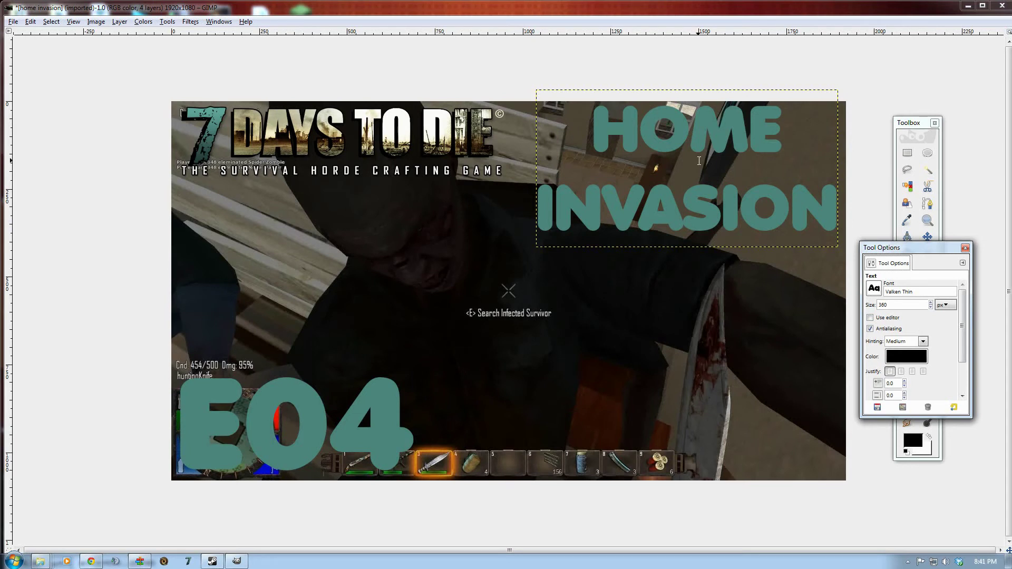
{"action": "left_click", "coordinate": [717, 134]}
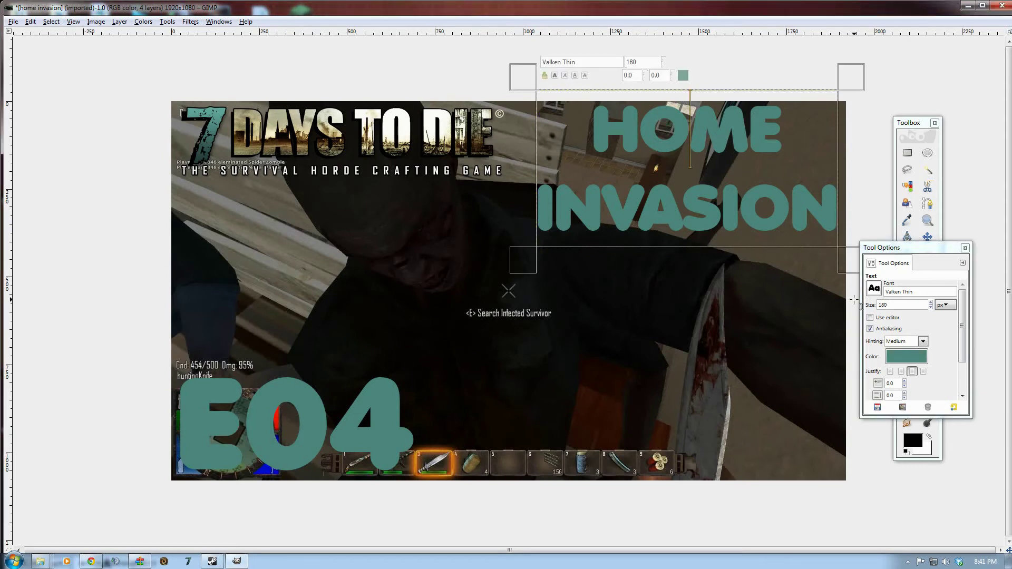
{"action": "right_click", "coordinate": [679, 124]}
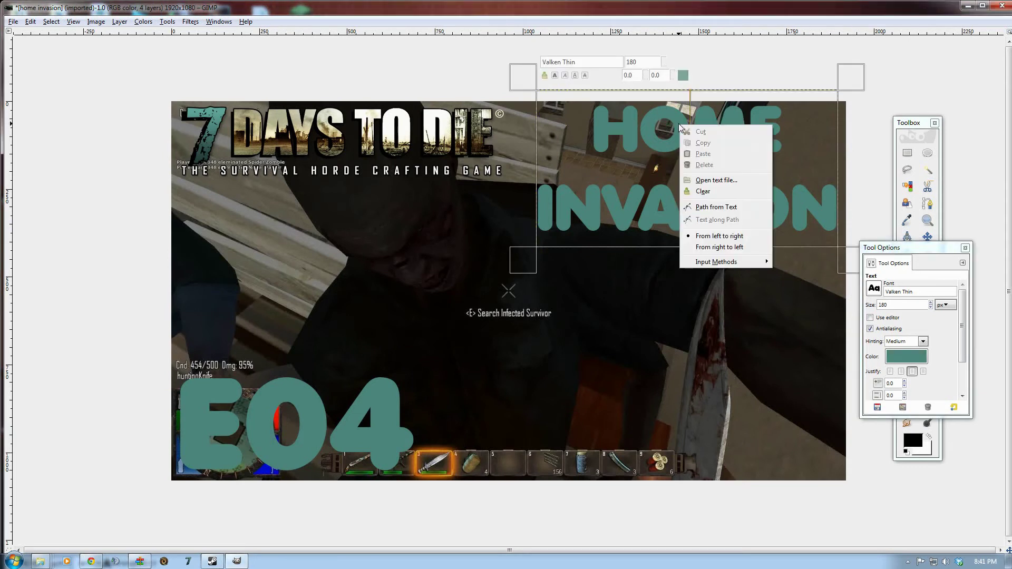
{"action": "left_click", "coordinate": [714, 207]}
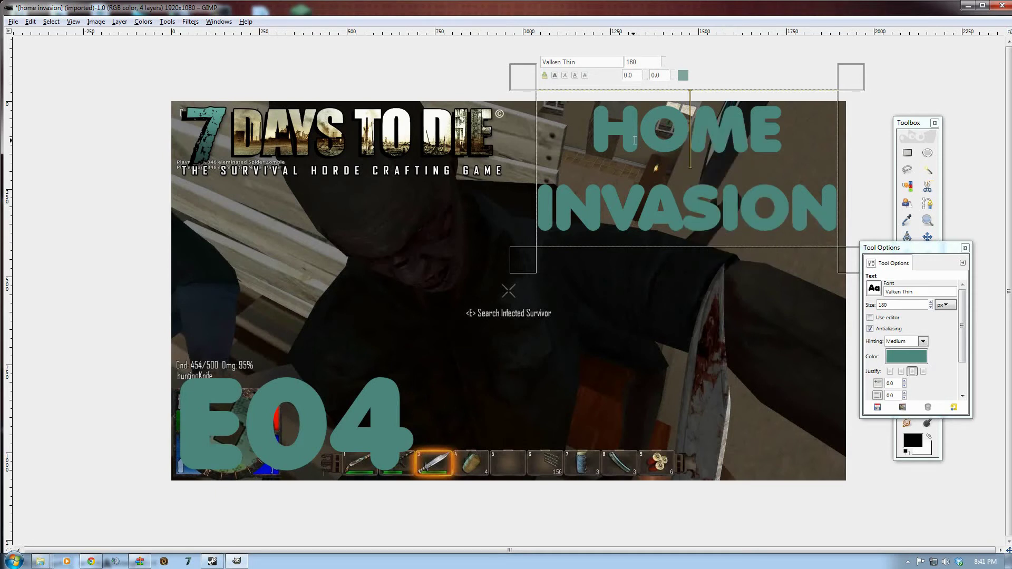
{"action": "left_click", "coordinate": [798, 126]}
{"action": "key", "text": "Home"}
{"action": "left_click", "coordinate": [942, 46]}
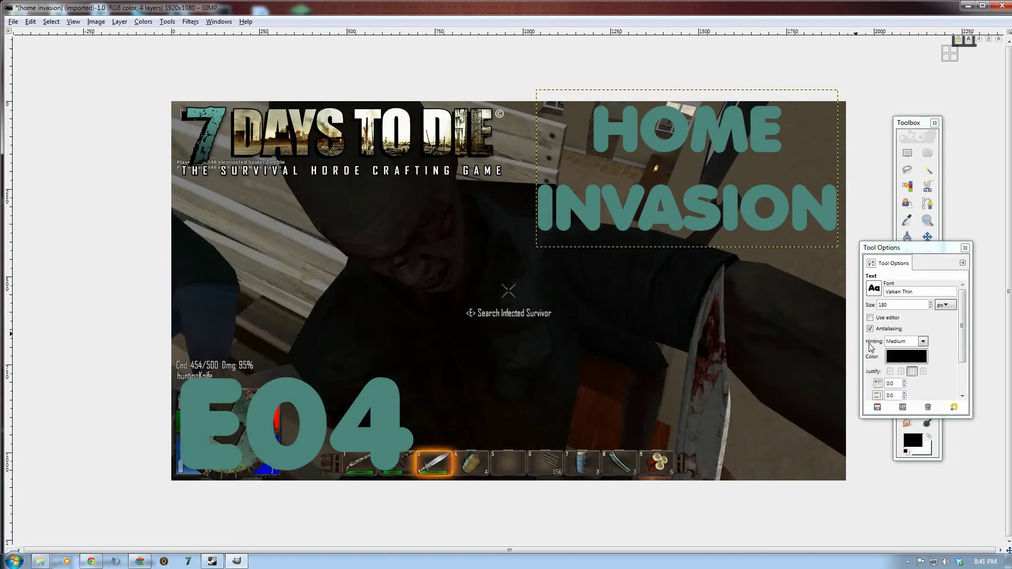
Stroke the HOME INVASION text path with a solid black line 8 px wide
{"action": "right_click", "coordinate": [677, 131]}
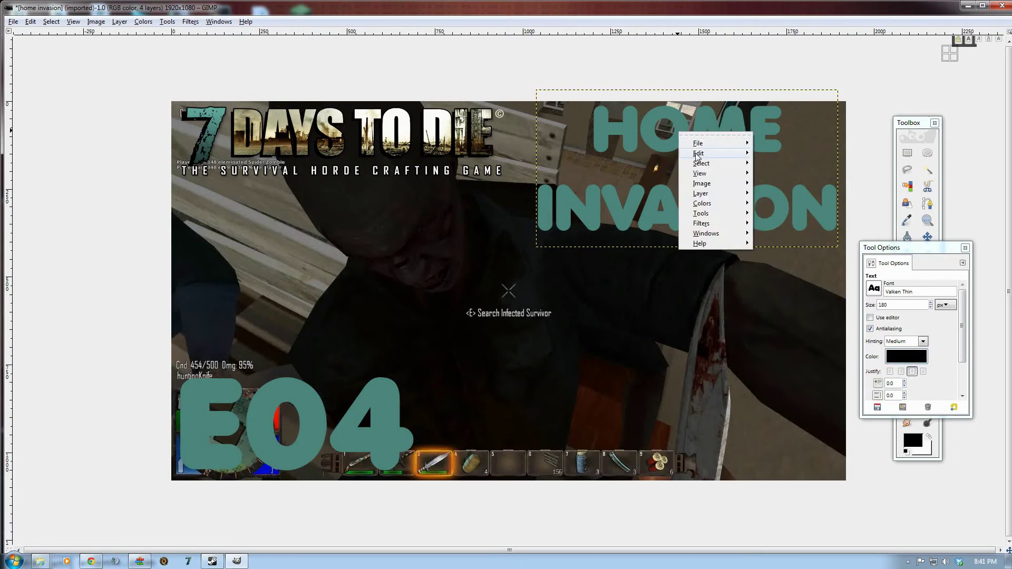
{"action": "mouse_move", "coordinate": [697, 154]}
{"action": "left_click", "coordinate": [787, 344]}
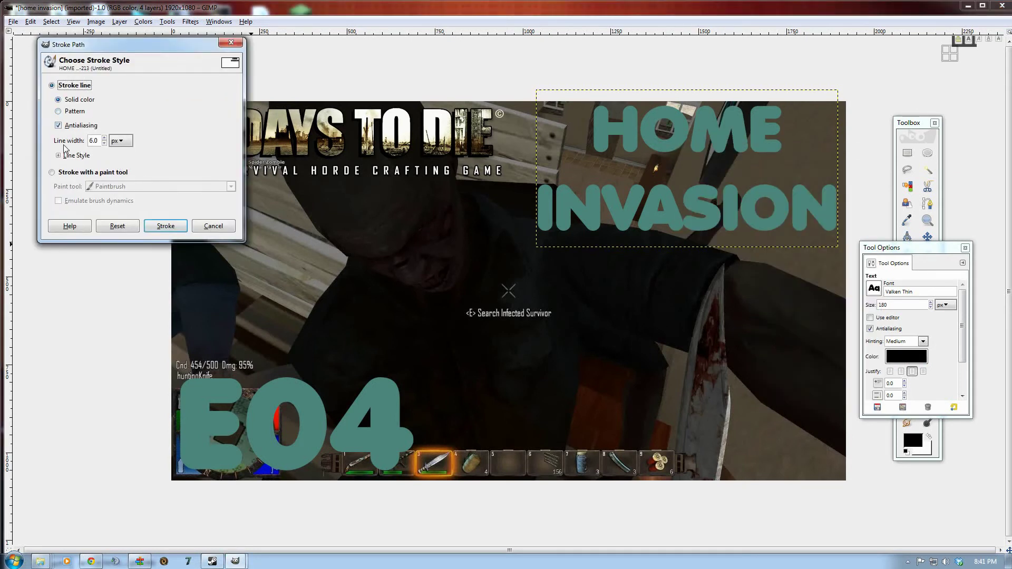
{"action": "left_click", "coordinate": [104, 138]}
{"action": "left_click", "coordinate": [104, 137]}
{"action": "left_click", "coordinate": [165, 227]}
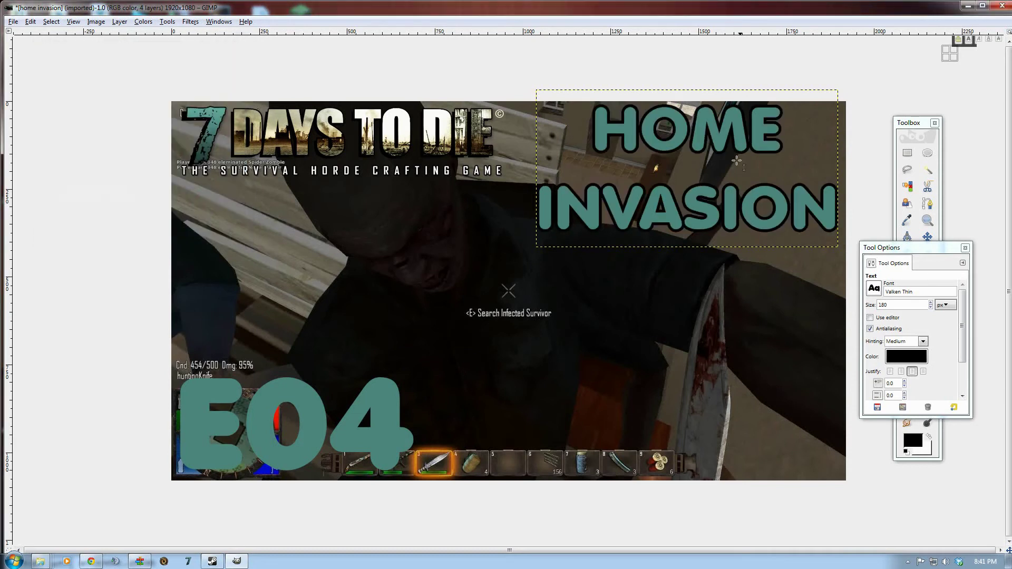
Create a path from the E04 text and leave text editing on that layer
{"action": "left_click", "coordinate": [303, 404]}
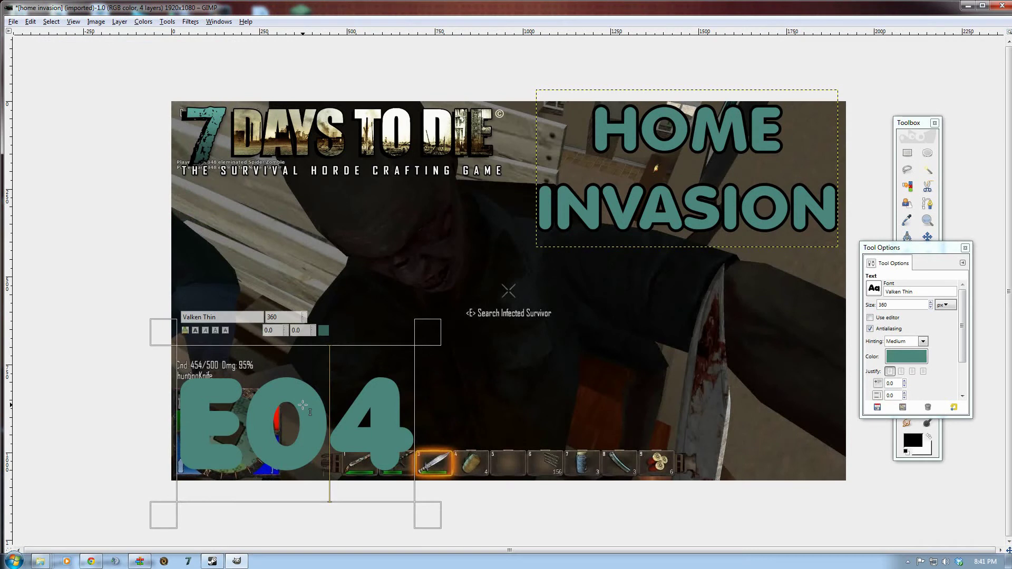
{"action": "right_click", "coordinate": [303, 405]}
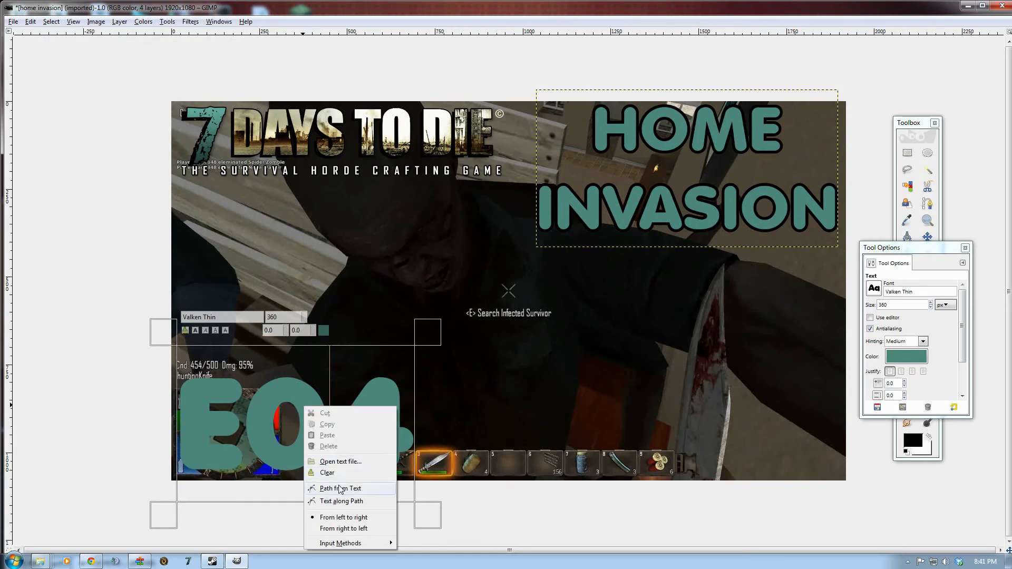
{"action": "left_click", "coordinate": [340, 489]}
{"action": "left_click", "coordinate": [100, 96]}
Stroke the E04 text path with a solid black line 8 px wide
{"action": "right_click", "coordinate": [289, 400]}
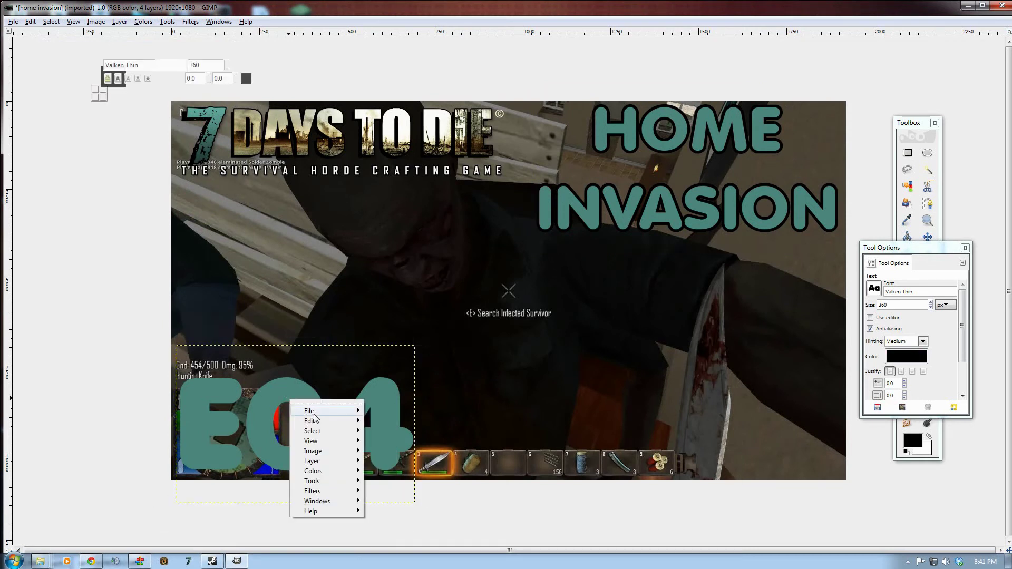
{"action": "mouse_move", "coordinate": [314, 421]}
{"action": "left_click", "coordinate": [403, 437]}
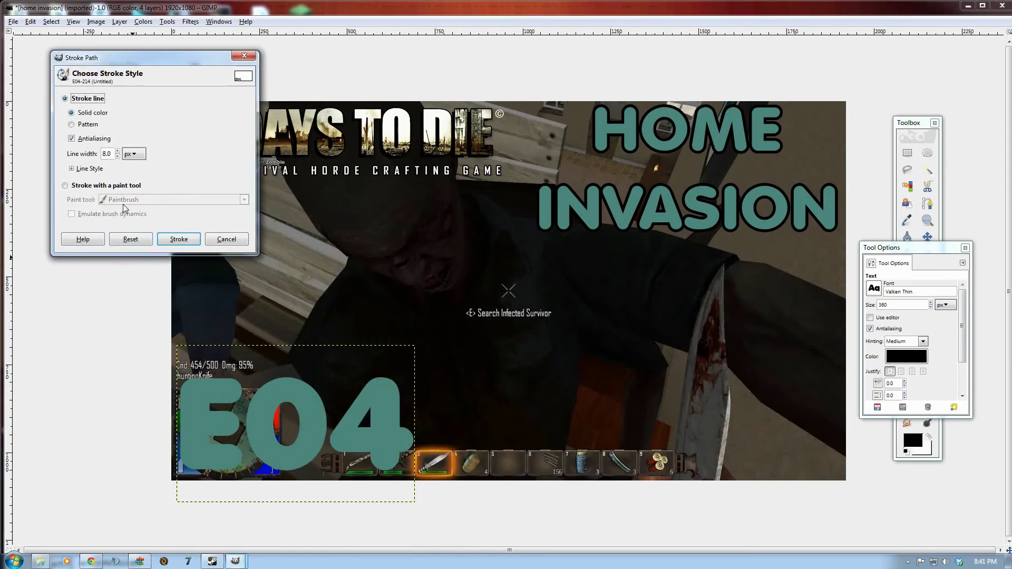
{"action": "left_click", "coordinate": [179, 238]}
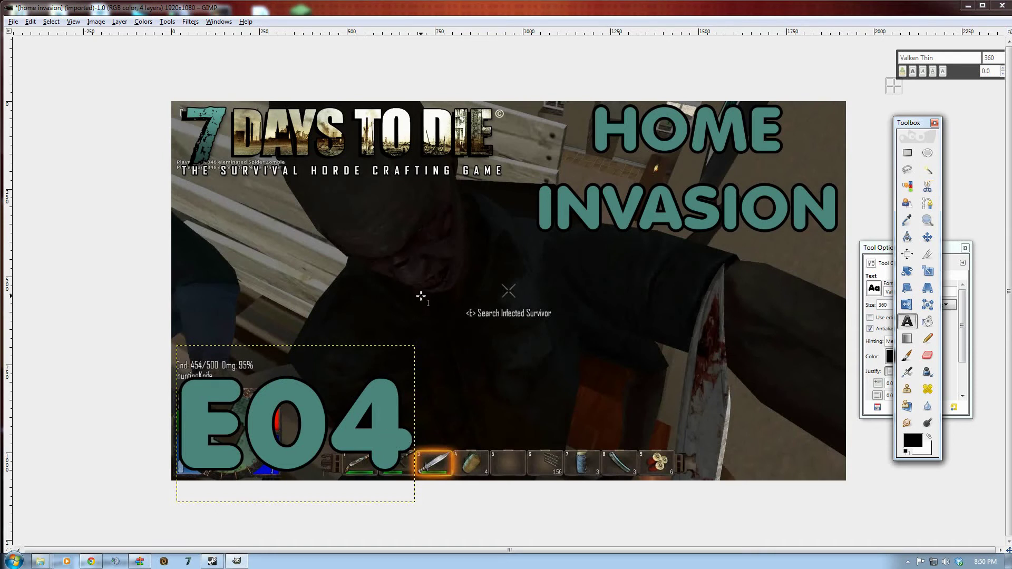
View the earlier S4E03 thumbnail from the 7 Days to die folder as a reference, and return to GIMP
{"action": "left_click", "coordinate": [40, 562]}
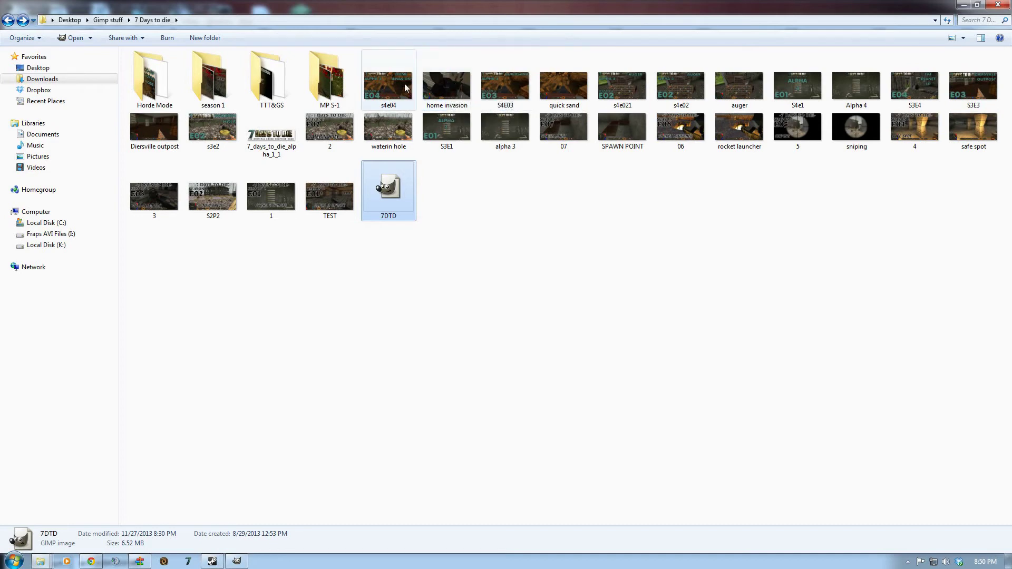
{"action": "double_click", "coordinate": [488, 88]}
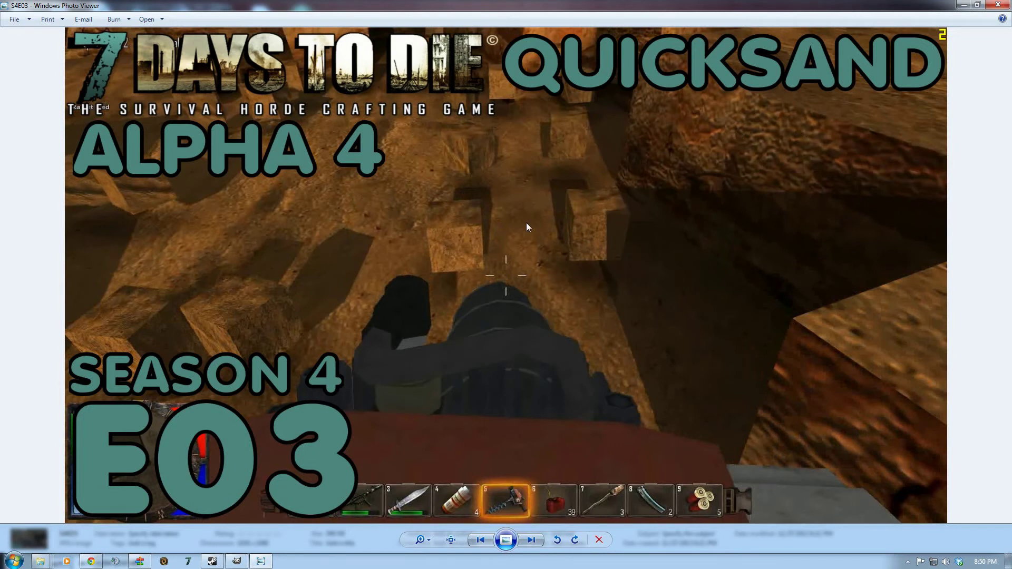
{"action": "left_click", "coordinate": [998, 5]}
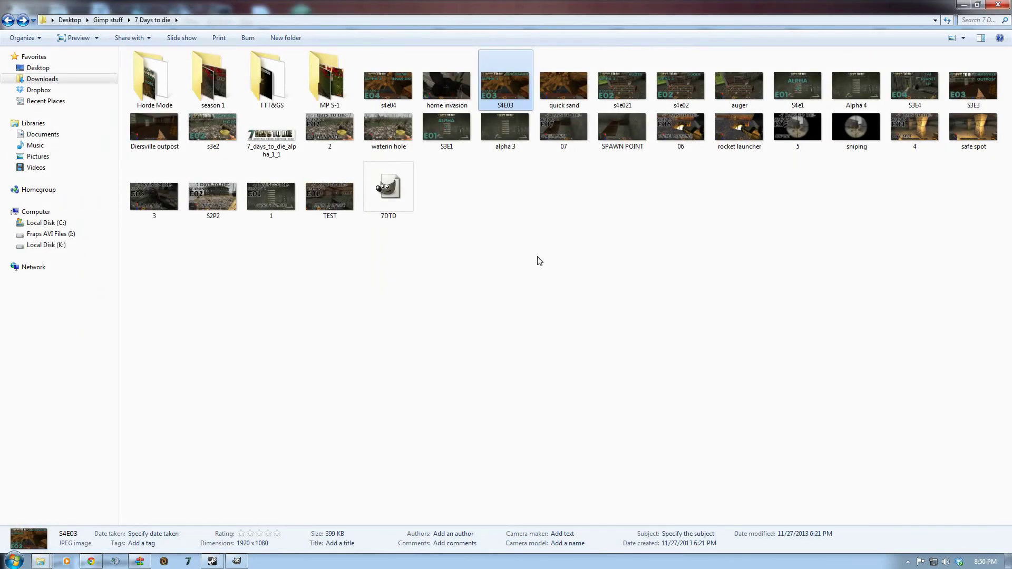
{"action": "left_click", "coordinate": [237, 561]}
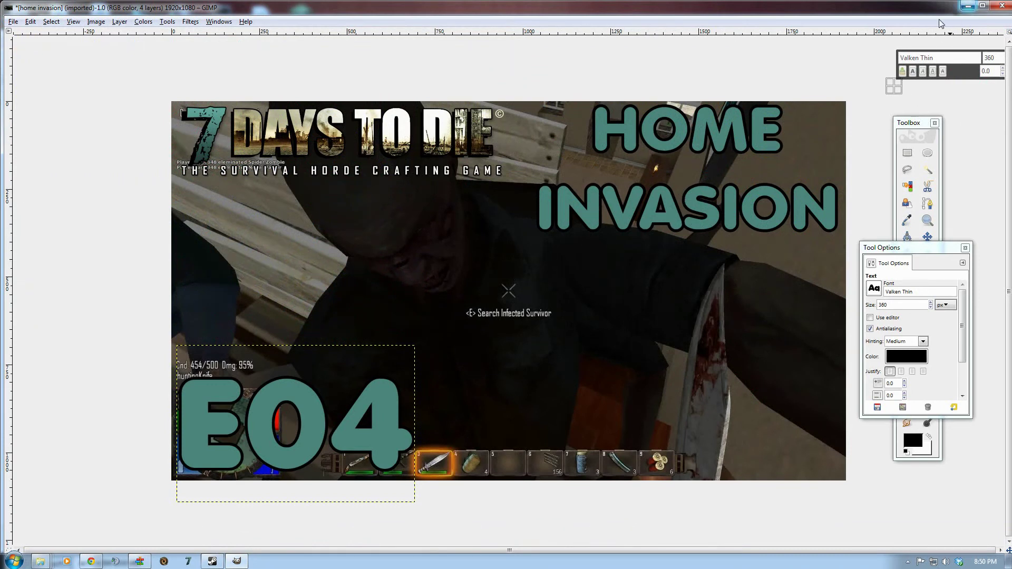
{"action": "left_click", "coordinate": [40, 561]}
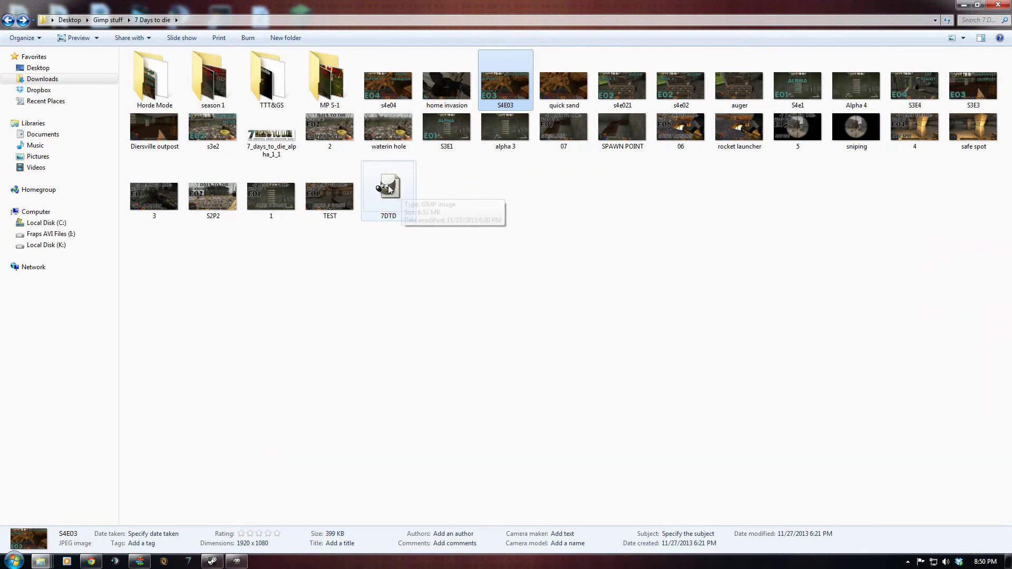
{"action": "left_click", "coordinate": [246, 562]}
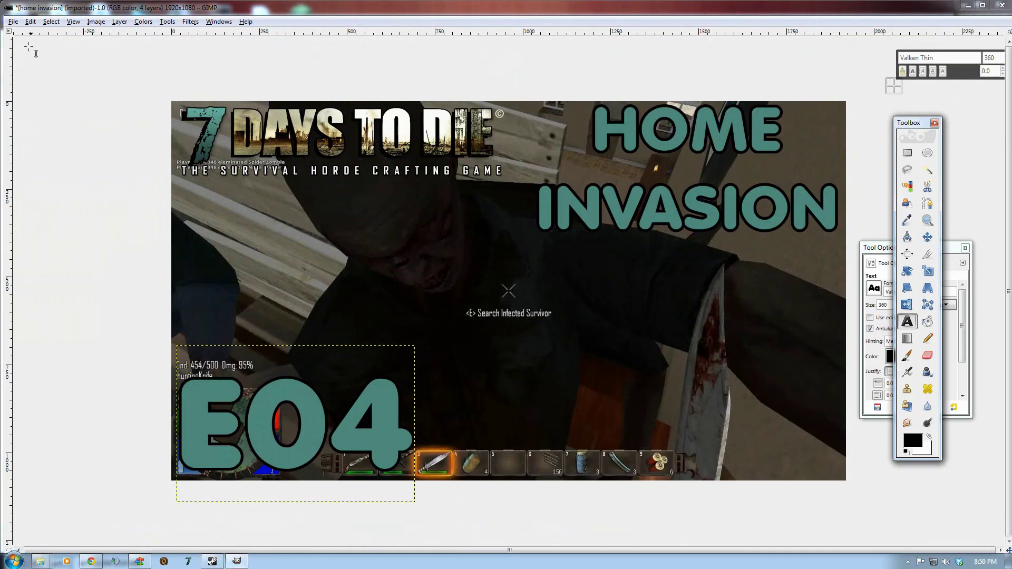
Save the project as "ttt thumbnail.xcf" in the 7 Days to die folder
{"action": "left_click", "coordinate": [14, 22]}
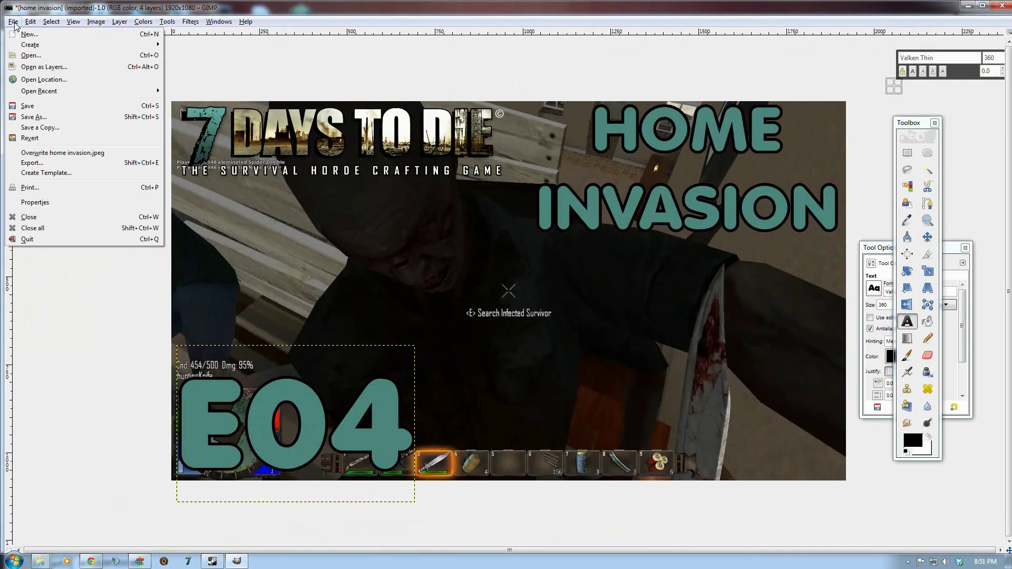
{"action": "left_click", "coordinate": [27, 106]}
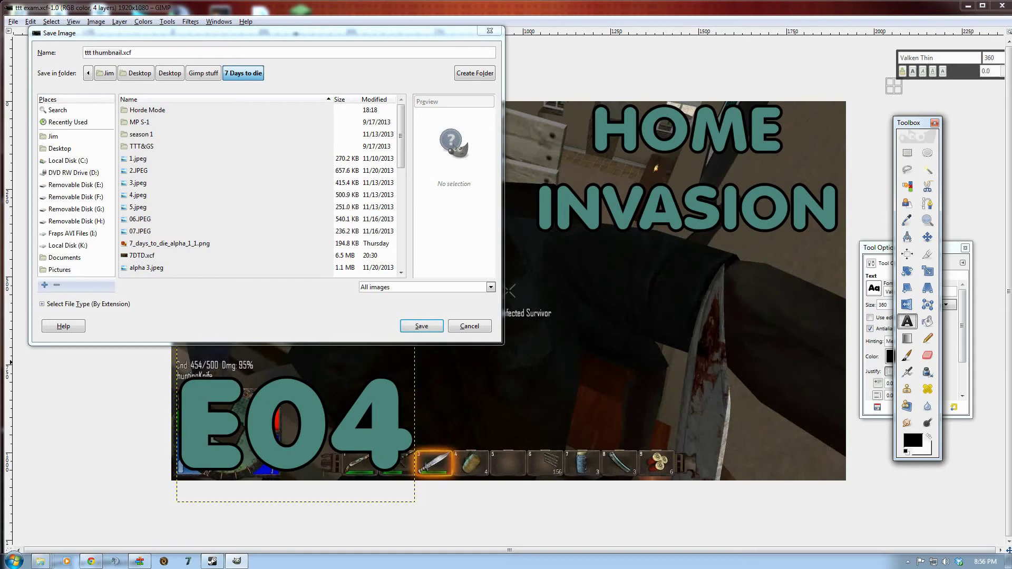
{"action": "left_click", "coordinate": [421, 326]}
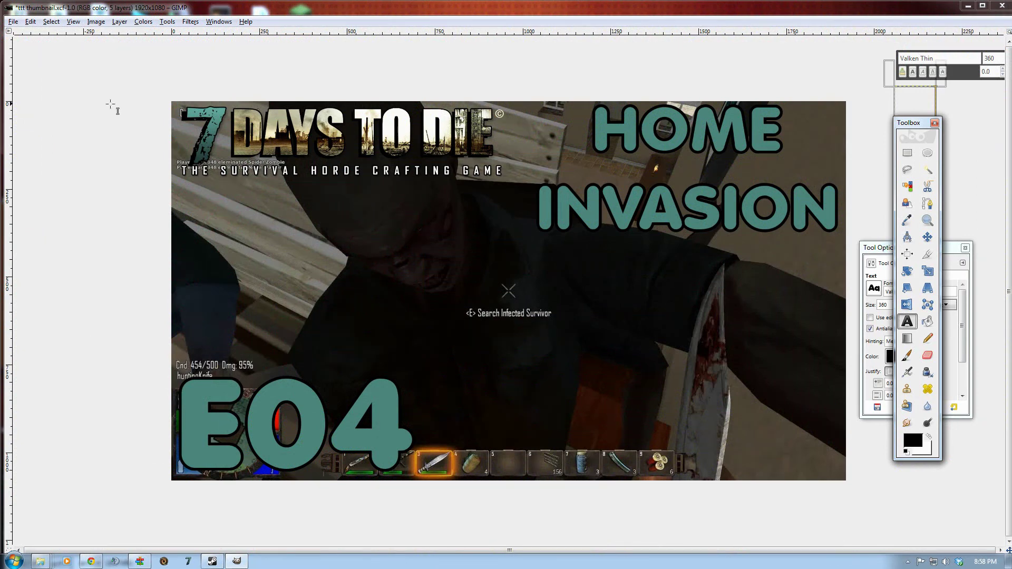
Export the thumbnail as "eo4.jpeg" to the 7 Days to die folder with JPEG quality 90
{"action": "left_click", "coordinate": [13, 22]}
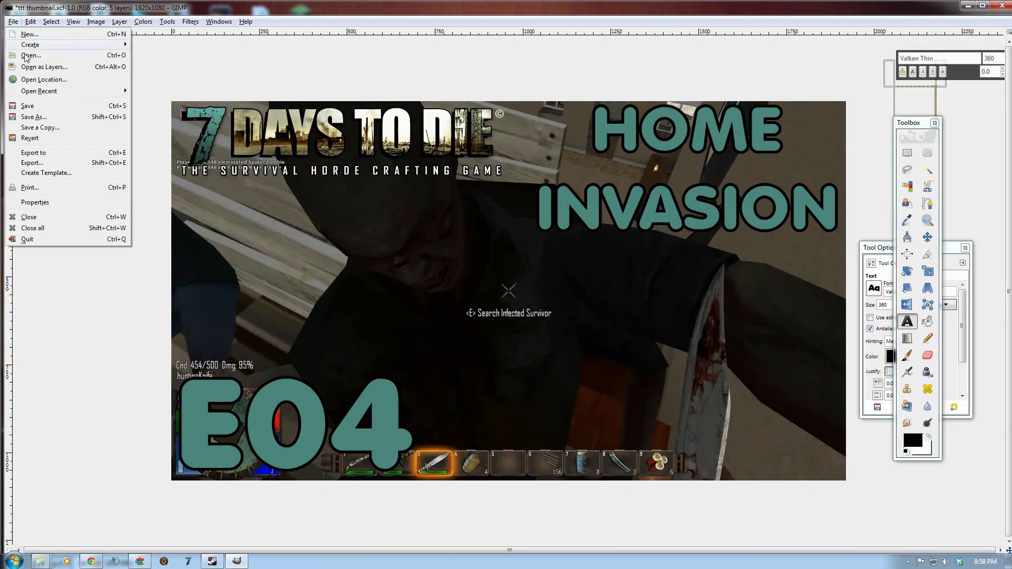
{"action": "left_click", "coordinate": [39, 164]}
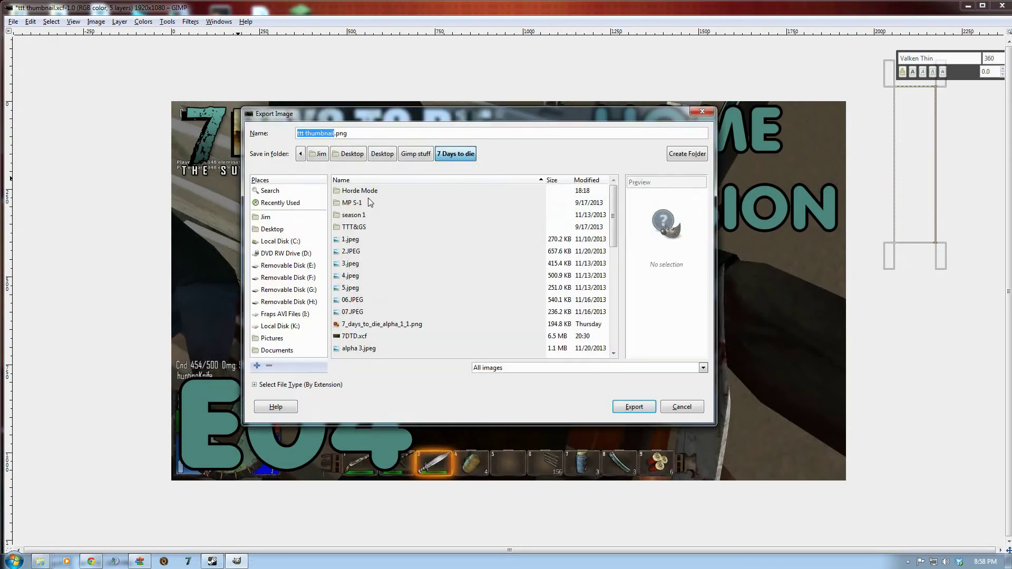
{"action": "type", "text": "eo4.jpeg"}
{"action": "left_click", "coordinate": [633, 407]}
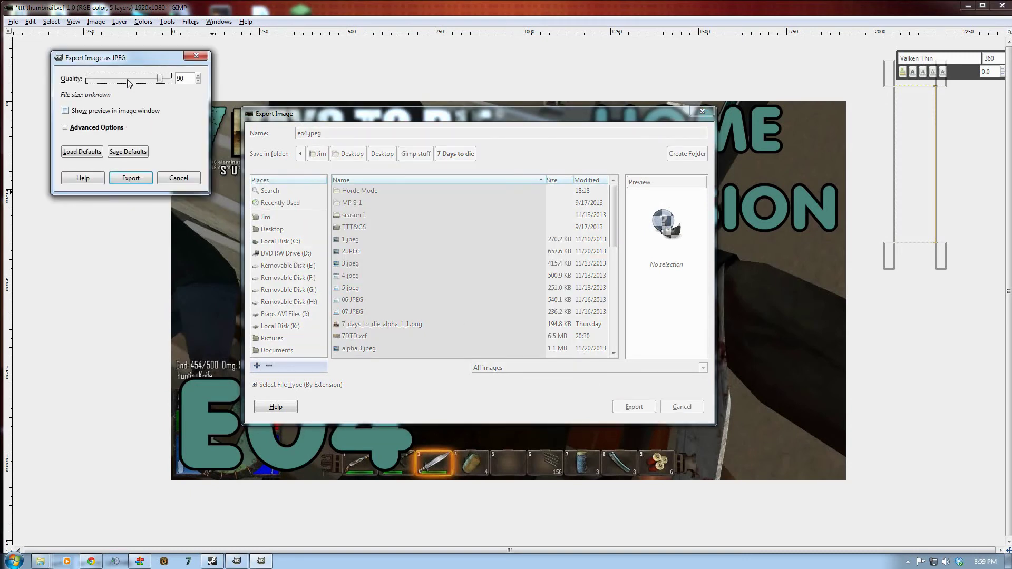
{"action": "left_click", "coordinate": [141, 184]}
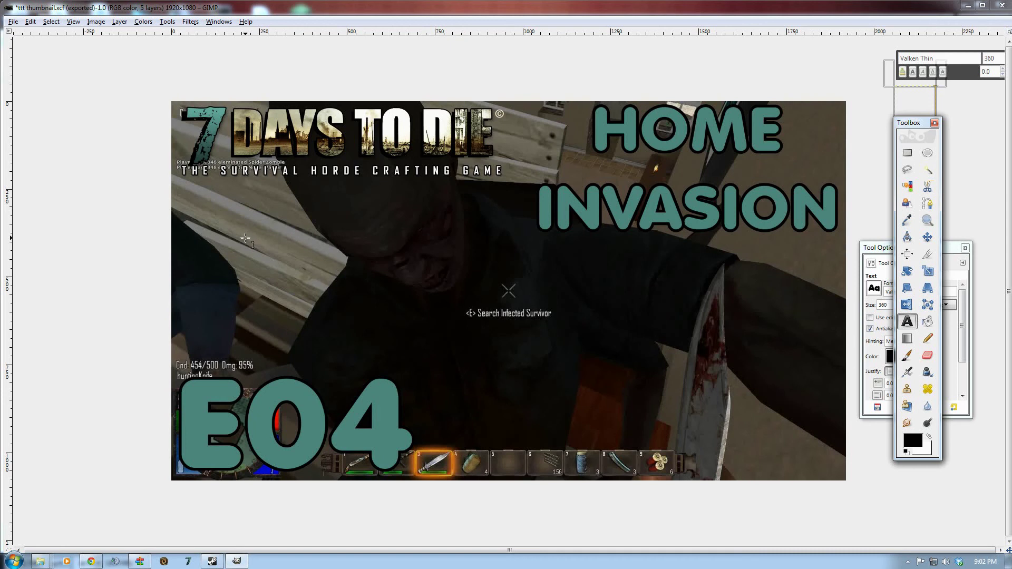
Close the image, saving the changes to "ttt thumbnail.xcf", and close GIMP's toolbox
{"action": "left_click", "coordinate": [1002, 6]}
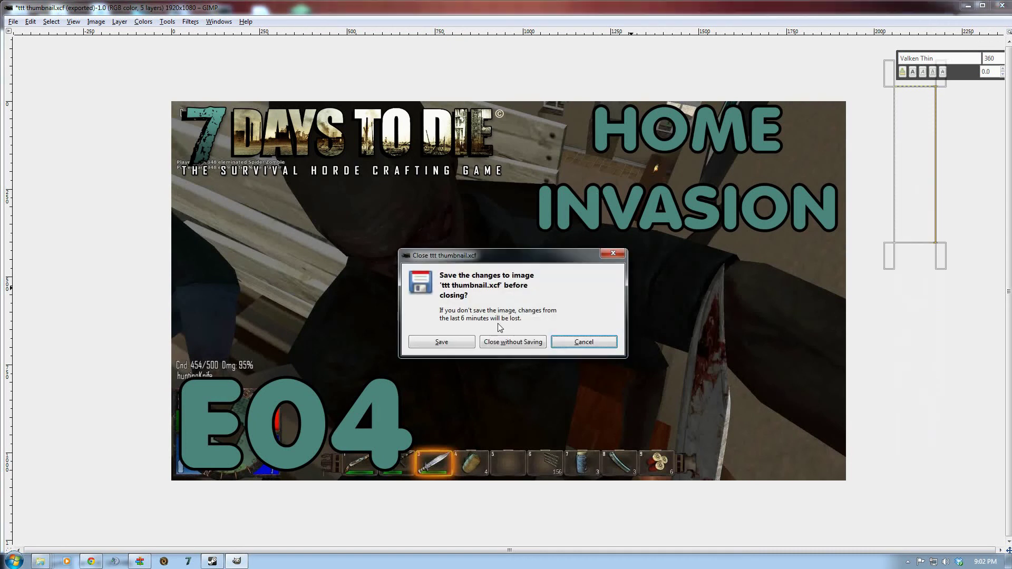
{"action": "left_click", "coordinate": [441, 342]}
{"action": "left_click", "coordinate": [935, 122]}
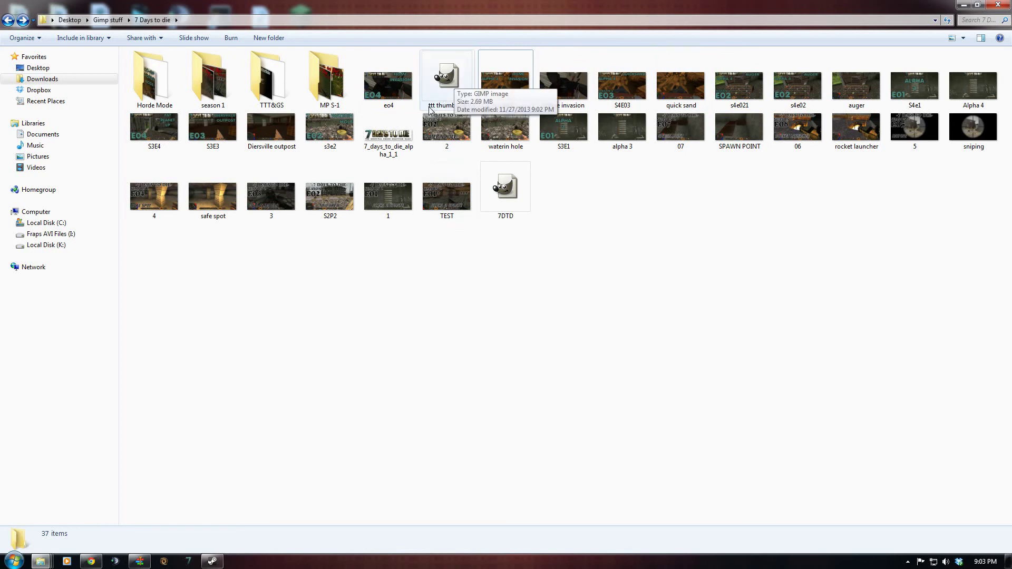
Open the project "ttt thumbnail.xcf" from the 7 Days to die folder in GIMP and place the toolbox beside the image
{"action": "left_click", "coordinate": [444, 85]}
{"action": "double_click", "coordinate": [444, 85]}
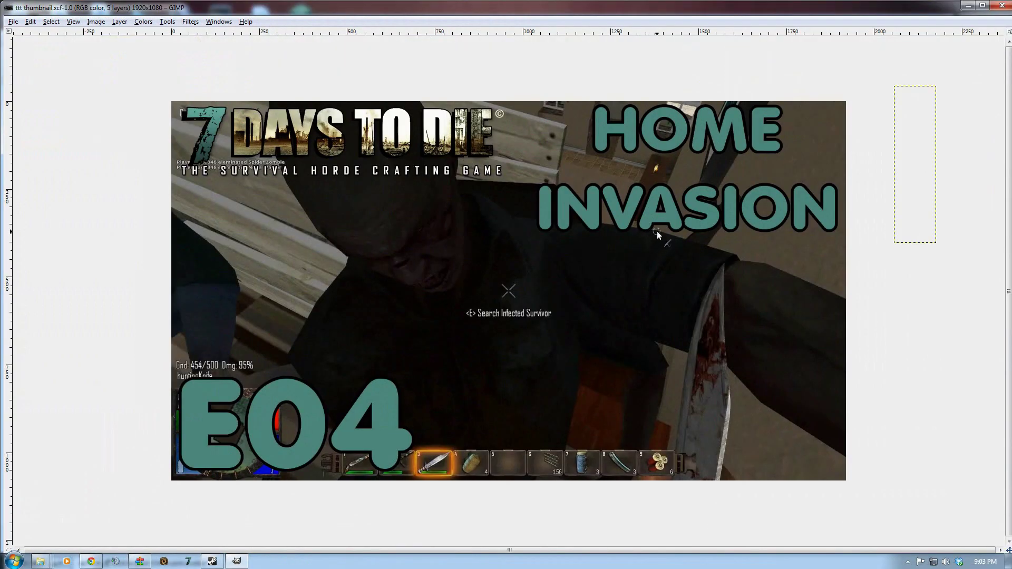
{"action": "left_click_drag", "start_coordinate": [977, 33], "coordinate": [901, 81]}
Reopen the "HOME INVASION" and "E04" text layers for editing with the Text tool, discarding their black outline modifications
{"action": "double_click", "coordinate": [900, 267]}
{"action": "left_click", "coordinate": [826, 247]}
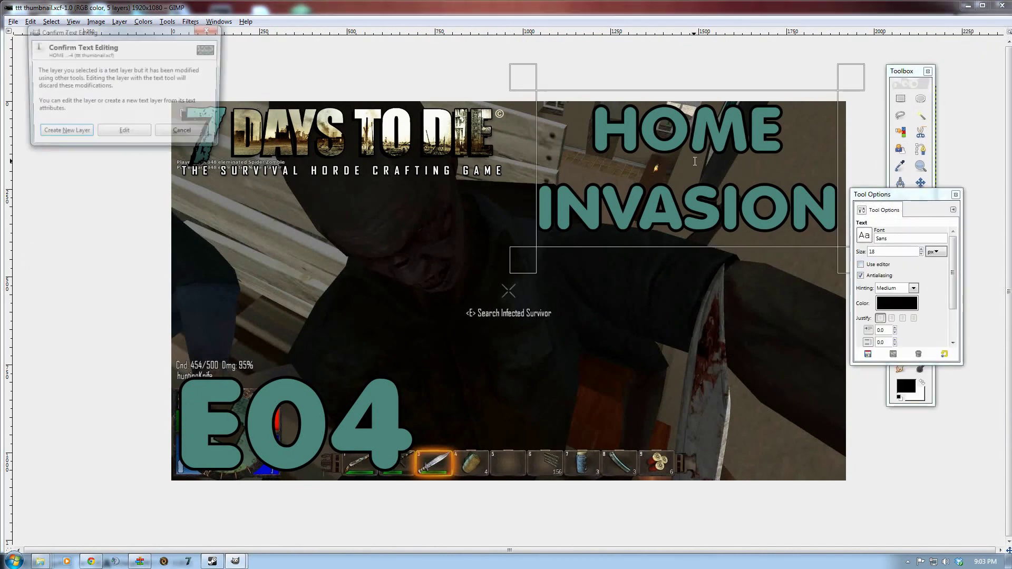
{"action": "left_click", "coordinate": [130, 132]}
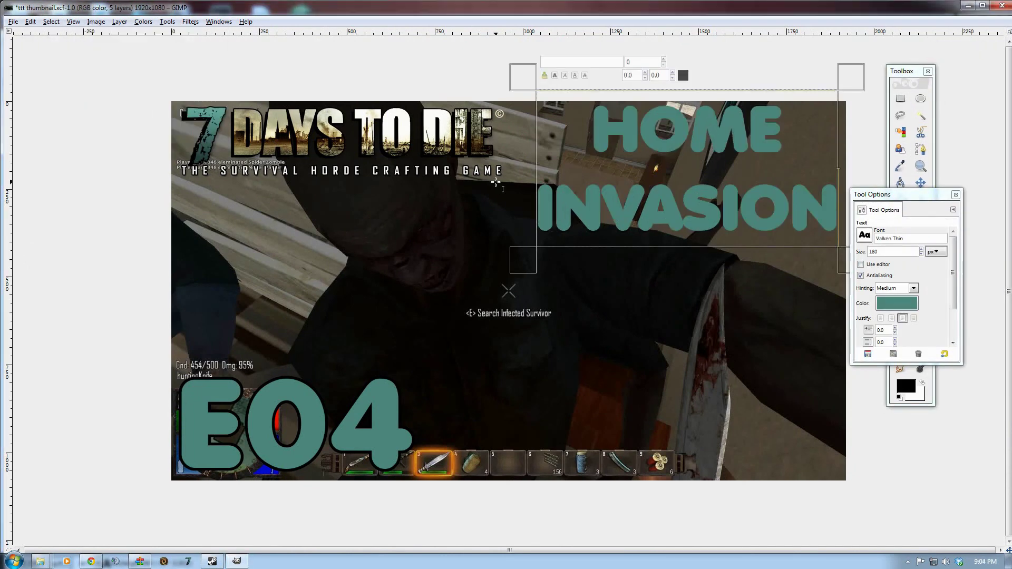
{"action": "left_click", "coordinate": [295, 422]}
{"action": "left_click", "coordinate": [140, 148]}
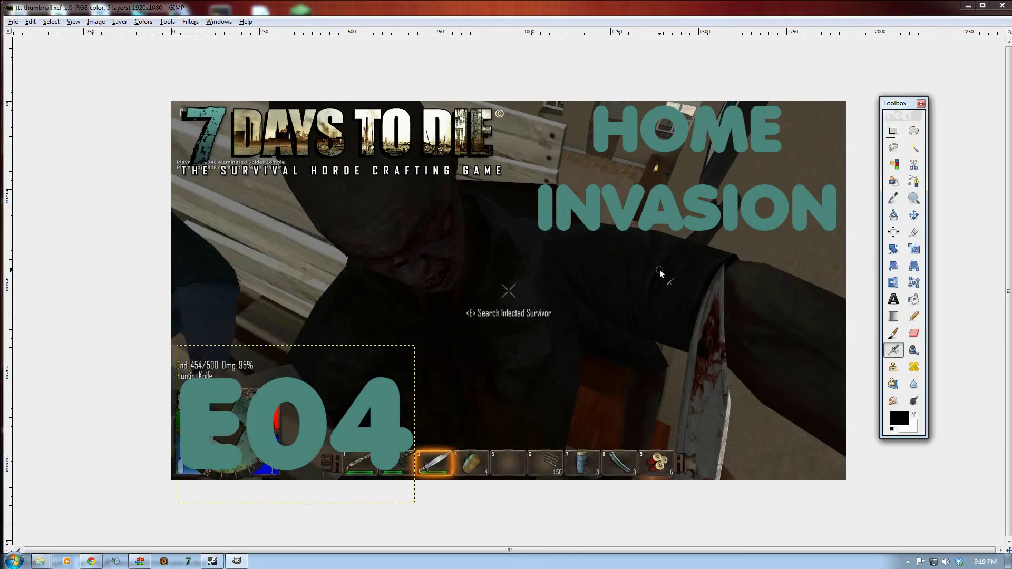
Delete the game screenshot layer behind the logo and the title texts
{"action": "left_click", "coordinate": [914, 214]}
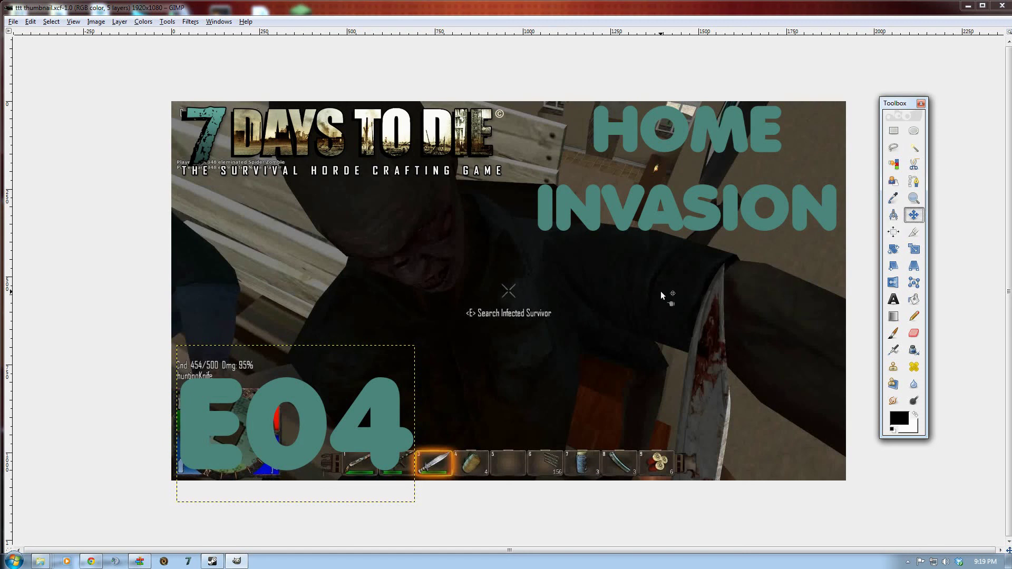
{"action": "key", "text": "Page_Up"}
{"action": "key", "text": "Delete"}
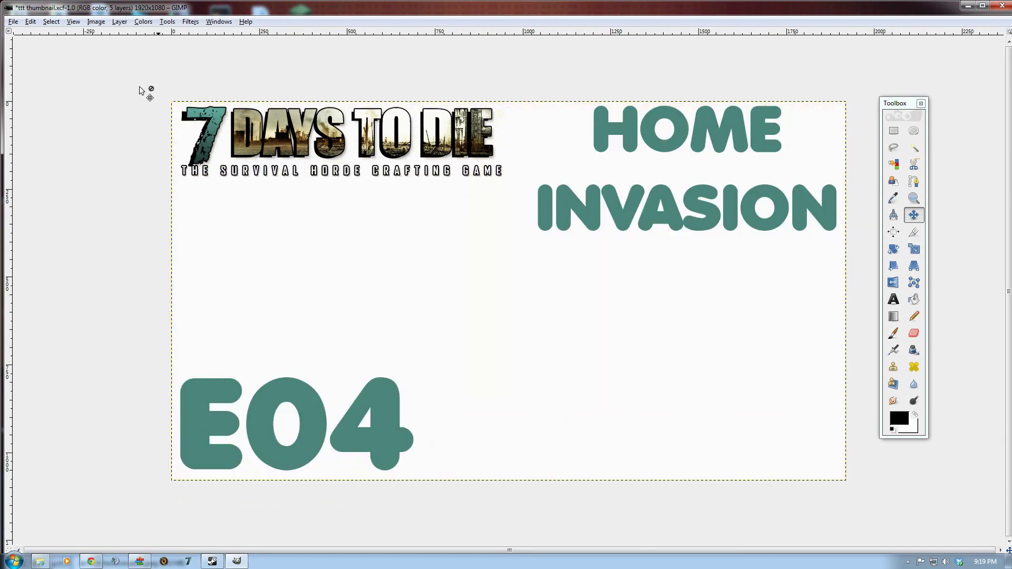
Add "home invasion.jpeg" from the 7 Days to die folder to the project as a new layer
{"action": "left_click", "coordinate": [14, 23]}
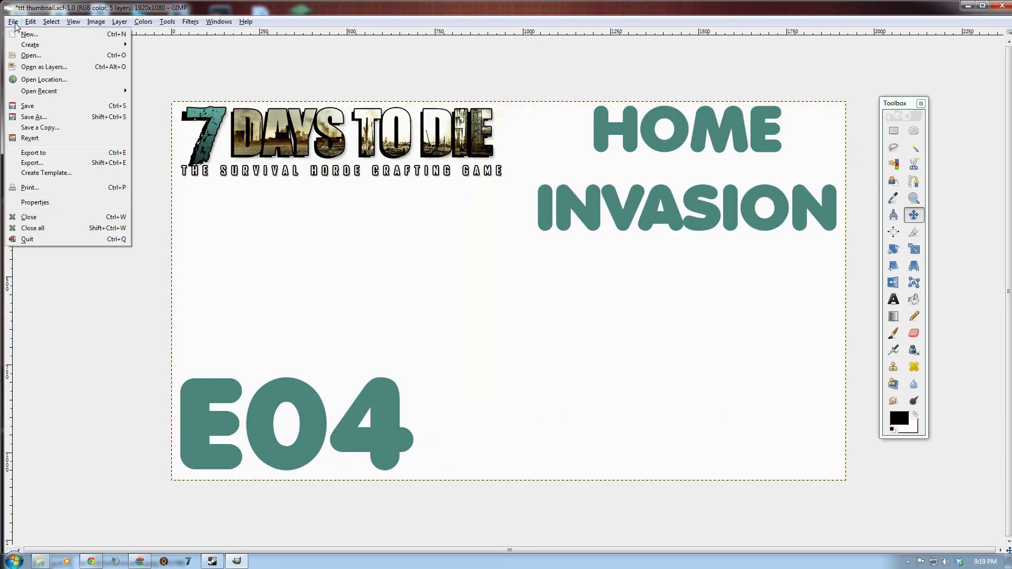
{"action": "left_click", "coordinate": [35, 72]}
{"action": "scroll", "coordinate": [723, 293], "scroll_direction": "up", "scroll_amount": 6}
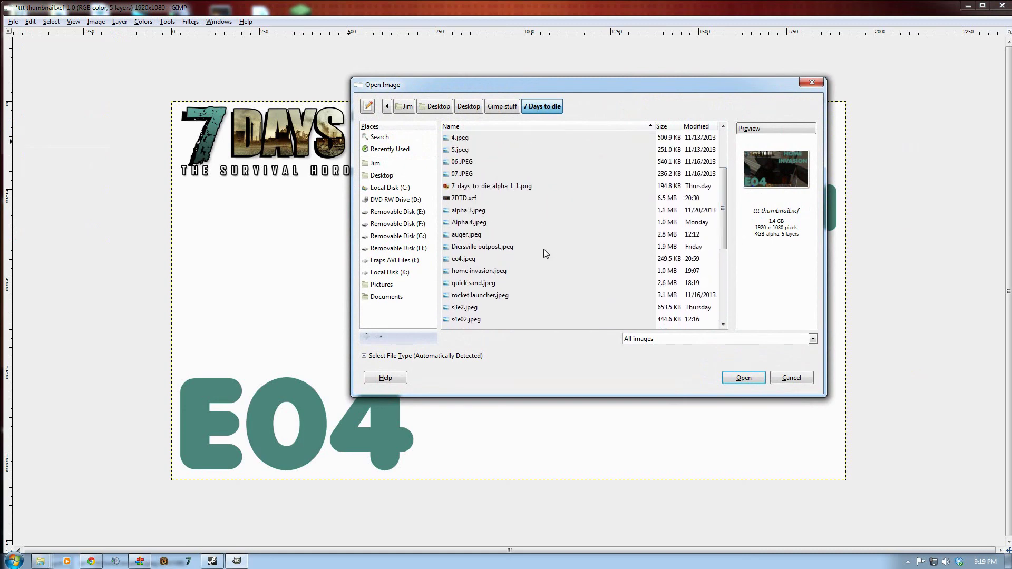
{"action": "left_click", "coordinate": [480, 271]}
{"action": "left_click", "coordinate": [745, 378]}
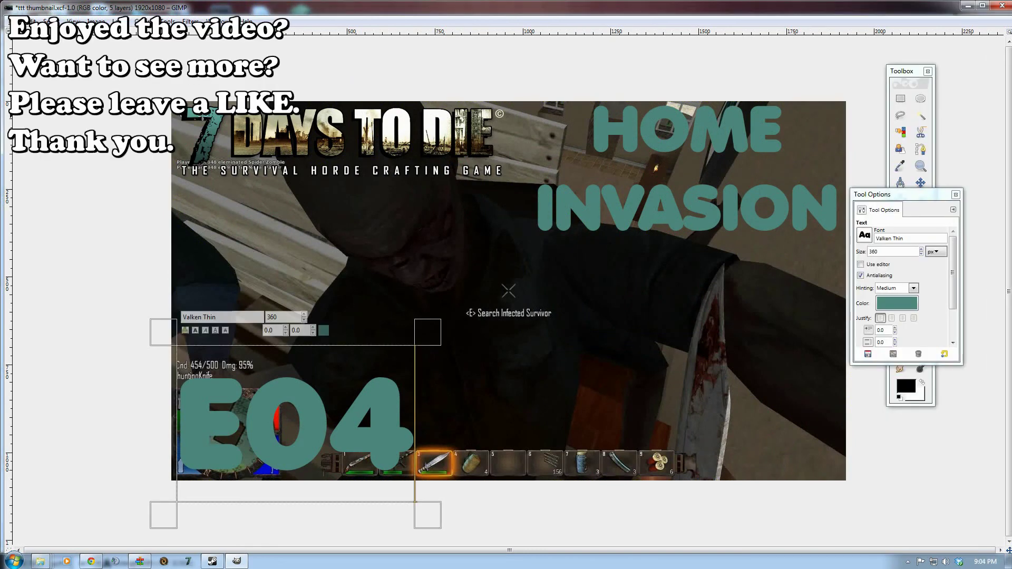
Close the image, saving the changes to "ttt thumbnail.xcf", and close the tool options
{"action": "left_click", "coordinate": [998, 7]}
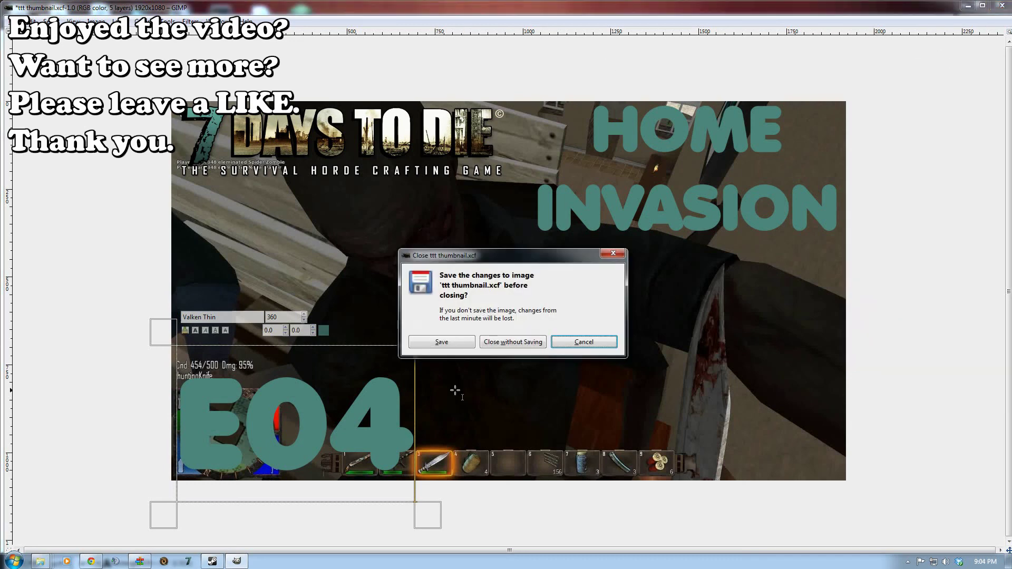
{"action": "left_click", "coordinate": [458, 343]}
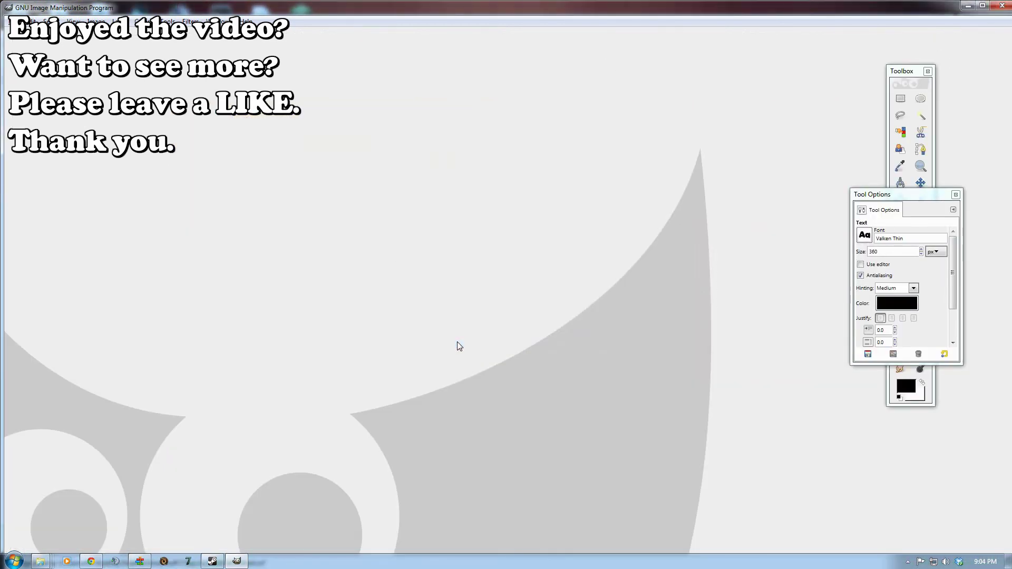
{"action": "left_click", "coordinate": [956, 195]}
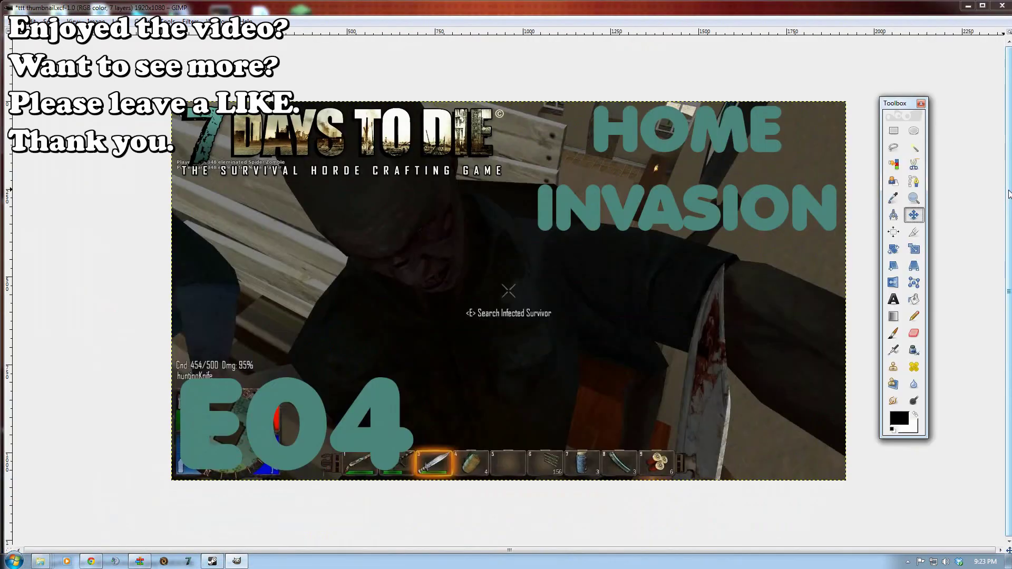